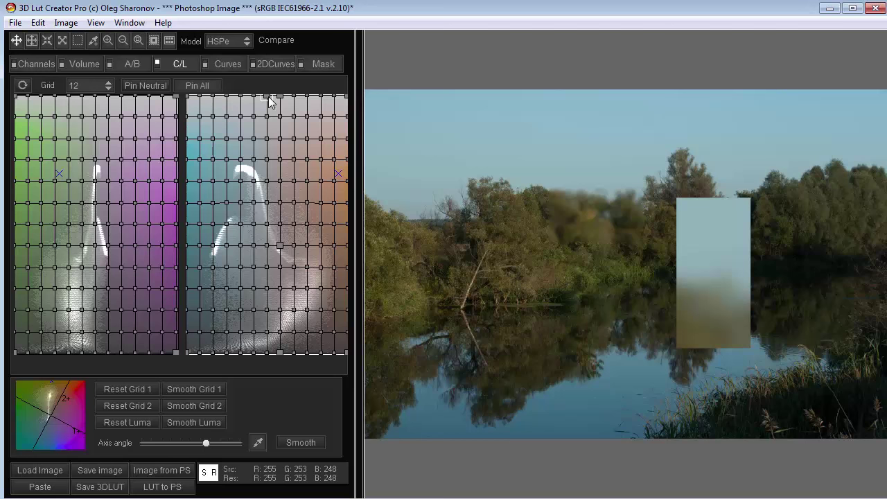
# Step: Pull a node on the C/L tab's right grid downward to darken the sky
pyautogui.moveTo(270, 101); pyautogui.dragTo(184, 189)
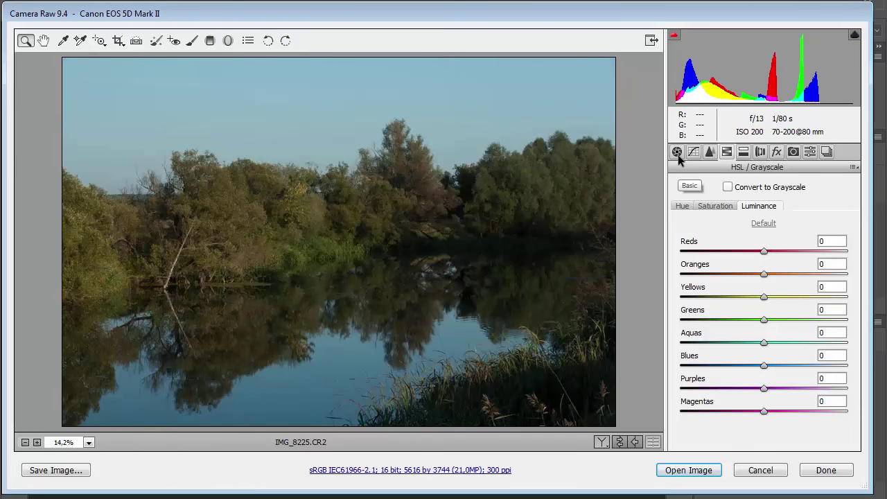
# Step: Try Aquas and Blues luminance at -100, reset luminance to default, and open the photo in Photoshop
pyautogui.click(776, 336)
pyautogui.moveTo(764, 342); pyautogui.dragTo(690, 339)
pyautogui.moveTo(764, 362); pyautogui.dragTo(669, 368)
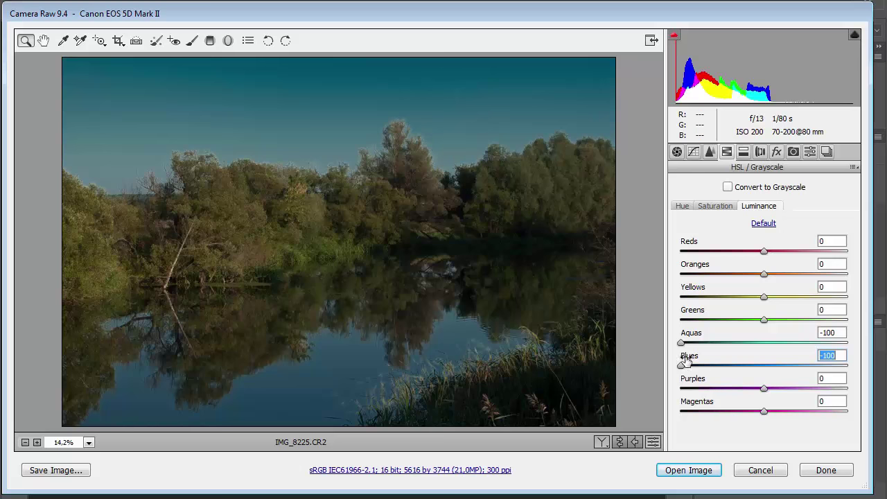
pyautogui.click(763, 223)
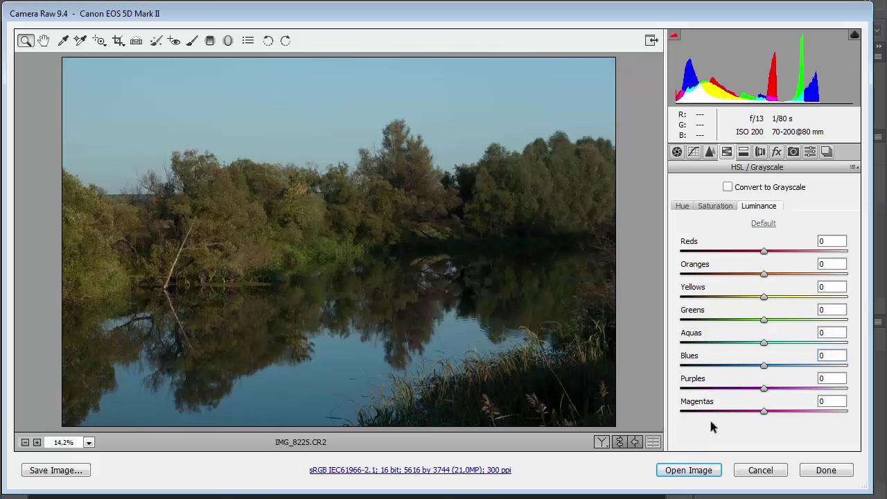
pyautogui.click(691, 470)
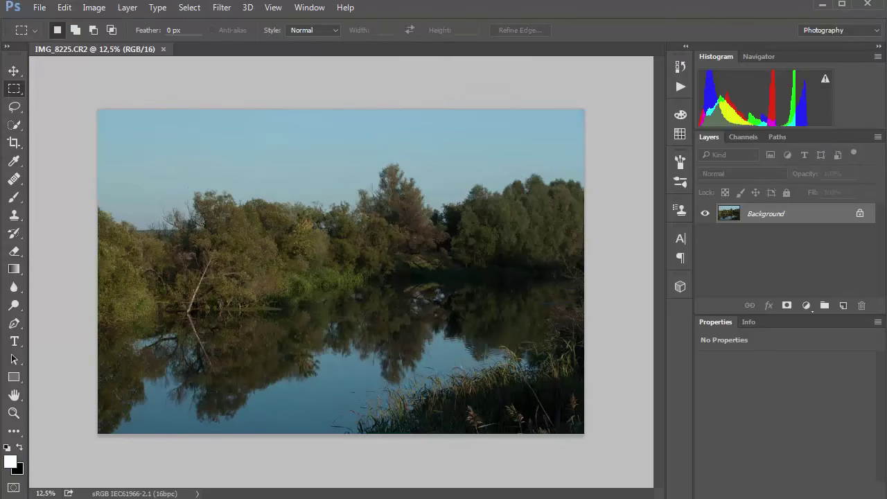
pyautogui.hotkey('ctrl', '1')
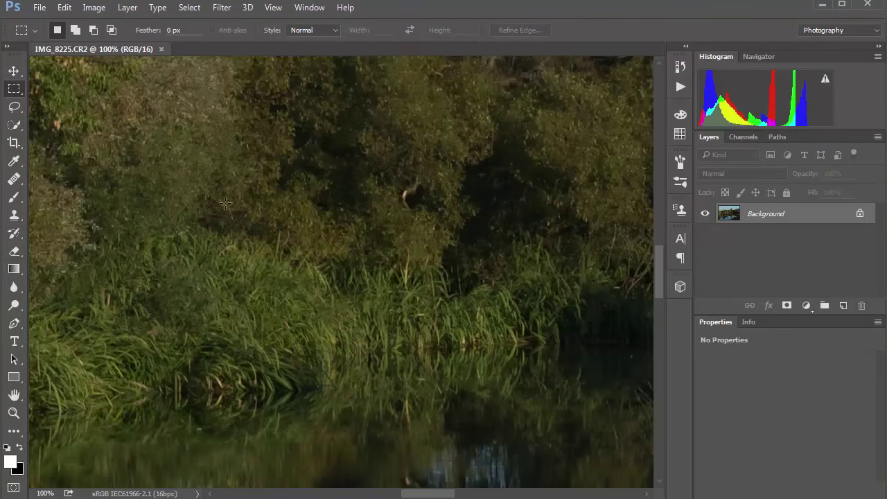
pyautogui.moveTo(225, 202); pyautogui.dragTo(455, 293)
pyautogui.moveTo(253, 234); pyautogui.dragTo(443, 277)
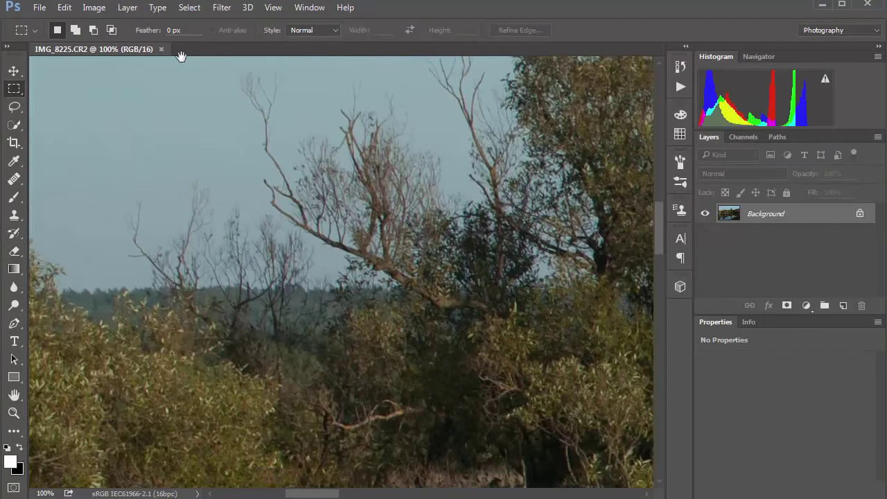
pyautogui.hotkey('ctrl', '+')
pyautogui.moveTo(348, 220); pyautogui.dragTo(250, 320)
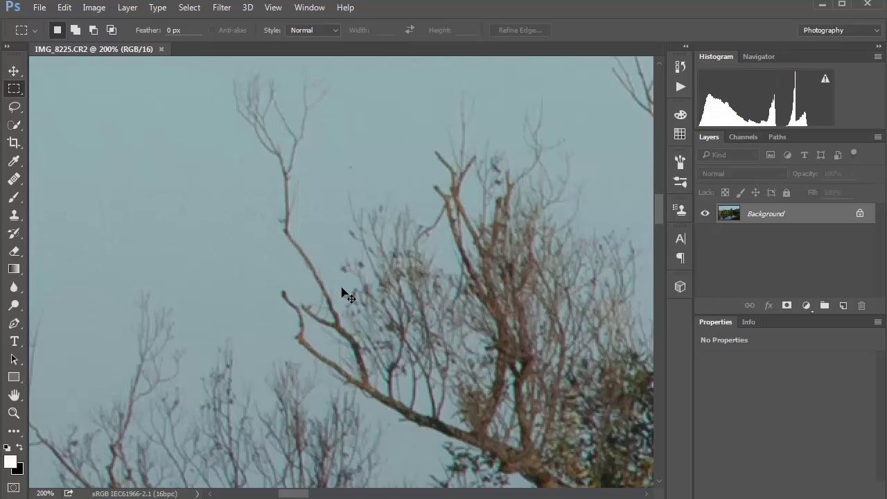
pyautogui.hotkey('ctrl', '3')
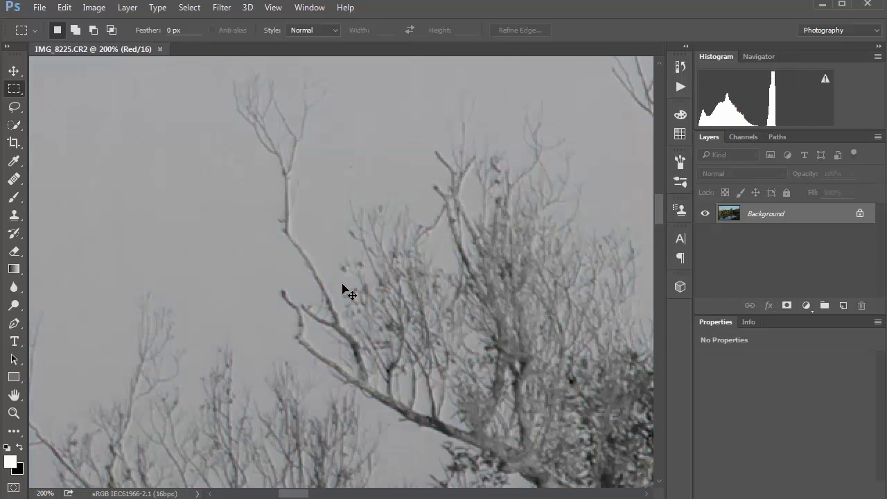
pyautogui.hotkey('ctrl', '5')
pyautogui.hotkey('ctrl', '3')
pyautogui.hotkey('ctrl', '5')
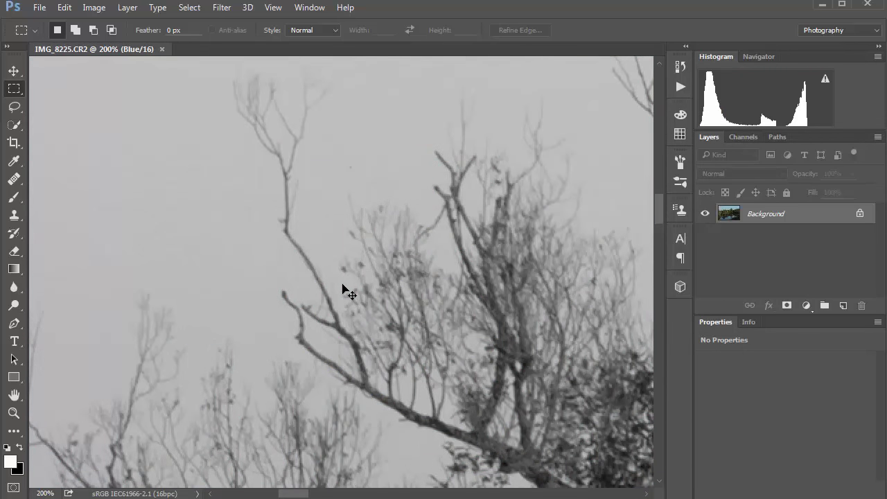
pyautogui.hotkey('ctrl', '3')
pyautogui.hotkey('ctrl', '5')
pyautogui.hotkey('ctrl', '3')
pyautogui.hotkey('ctrl', '5')
pyautogui.hotkey('ctrl', '3')
pyautogui.hotkey('ctrl', '5')
pyautogui.hotkey('ctrl', '3')
pyautogui.hotkey('ctrl', '5')
pyautogui.moveTo(583, 278); pyautogui.dragTo(346, 282)
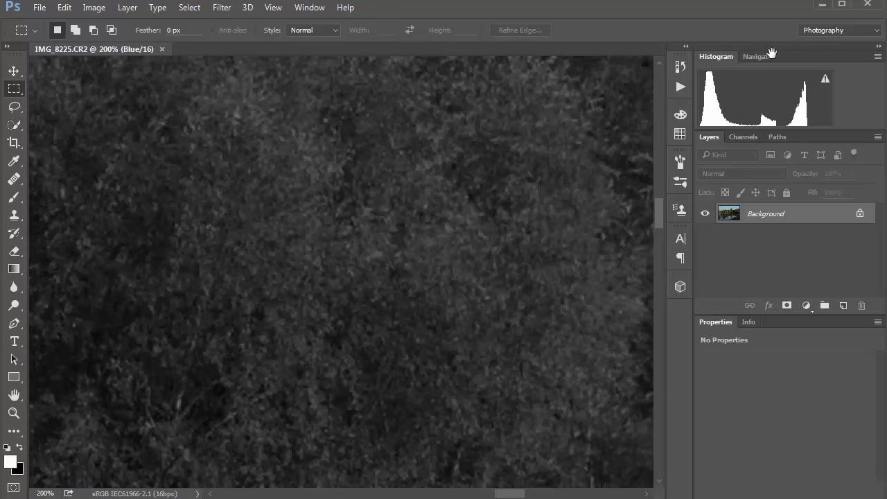
pyautogui.click(762, 58)
pyautogui.moveTo(820, 93); pyautogui.dragTo(828, 90)
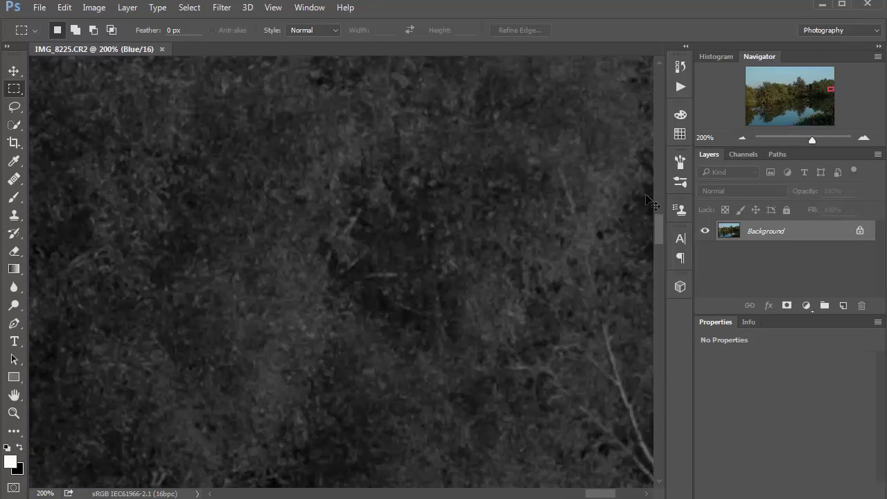
pyautogui.hotkey('ctrl', '3')
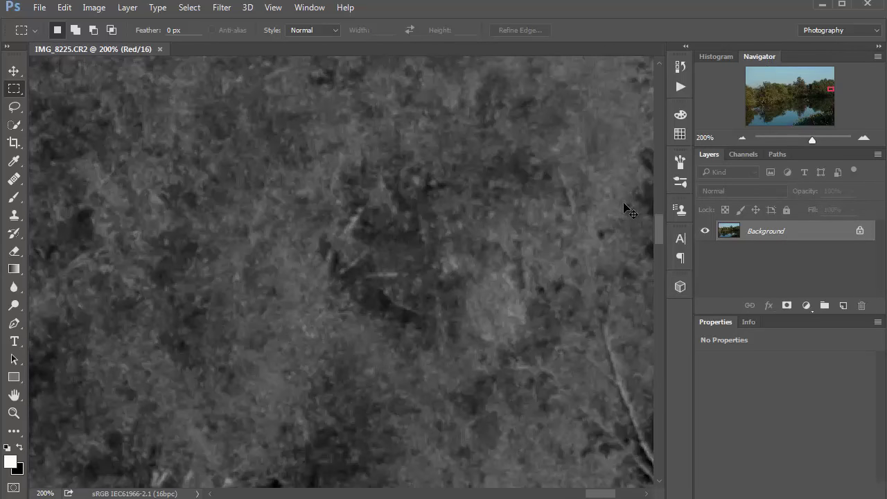
pyautogui.hotkey('ctrl', '5')
pyautogui.hotkey('ctrl', '3')
pyautogui.hotkey('ctrl', '5')
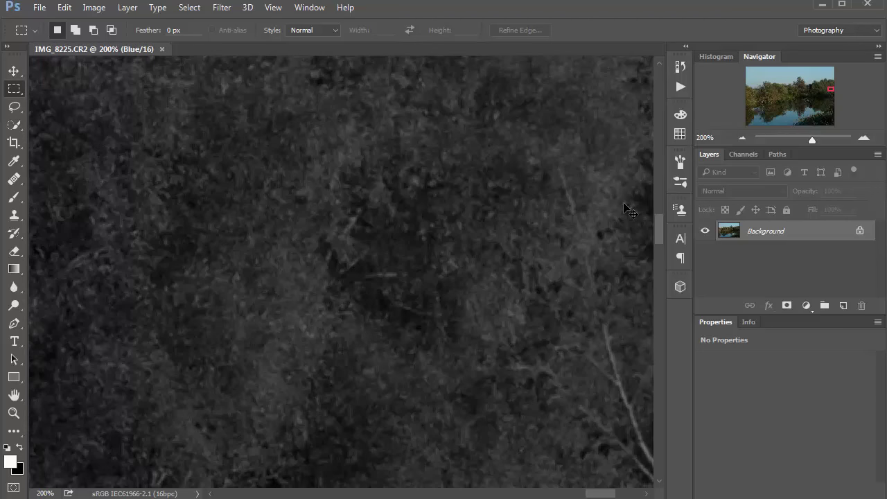
pyautogui.hotkey('ctrl', '3')
pyautogui.hotkey('ctrl', '5')
pyautogui.hotkey('ctrl', '2')
pyautogui.hotkey('ctrl', '0')
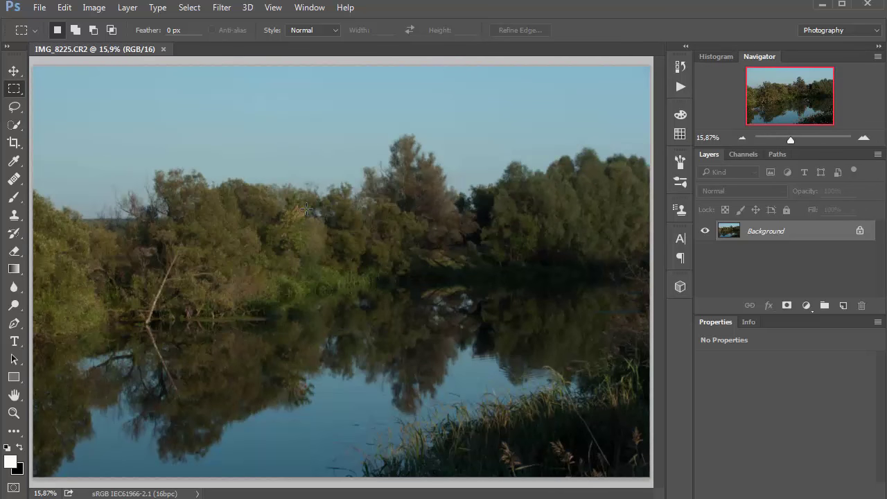
pyautogui.scroll(6, 237, 207)
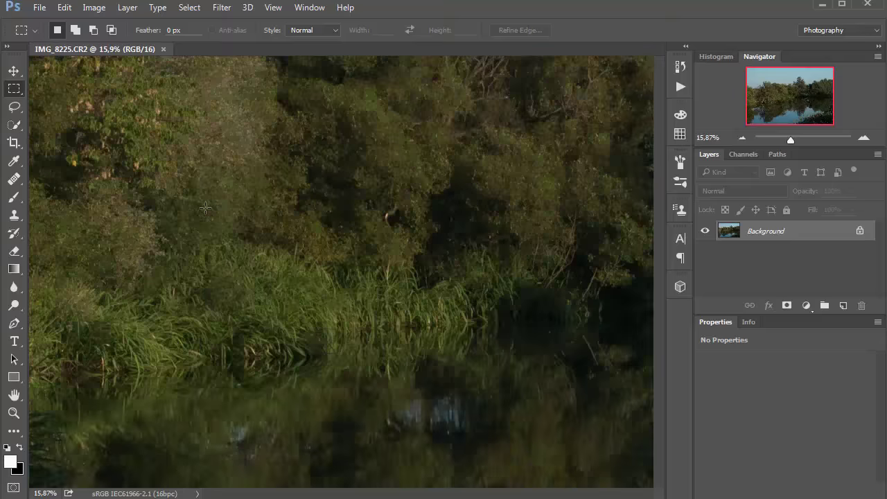
pyautogui.moveTo(503, 311); pyautogui.dragTo(292, 260)
pyautogui.scroll(1, 292, 260)
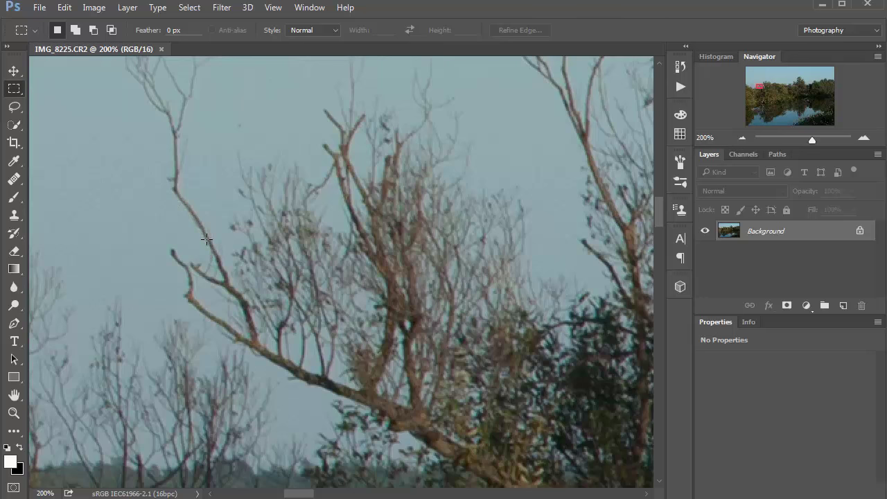
# Step: Select a rectangle of sky and branches and open the Camera Raw Filter on it
pyautogui.moveTo(117, 141); pyautogui.dragTo(320, 318)
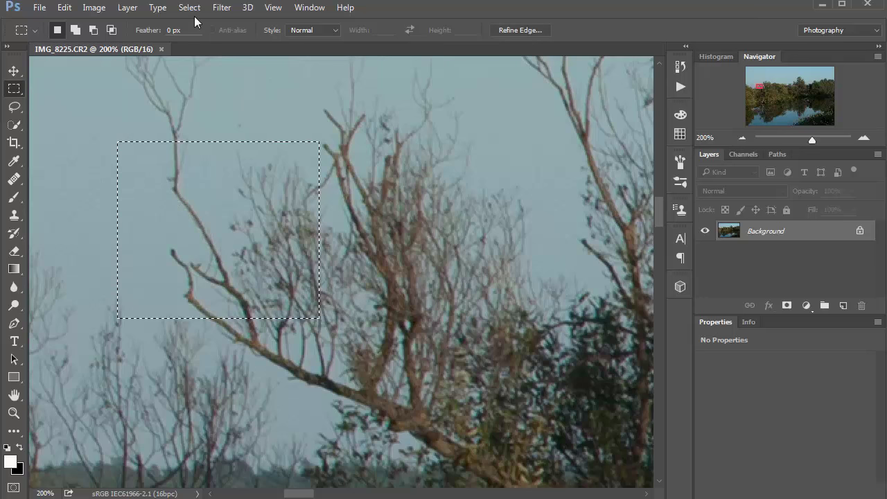
pyautogui.click(219, 8)
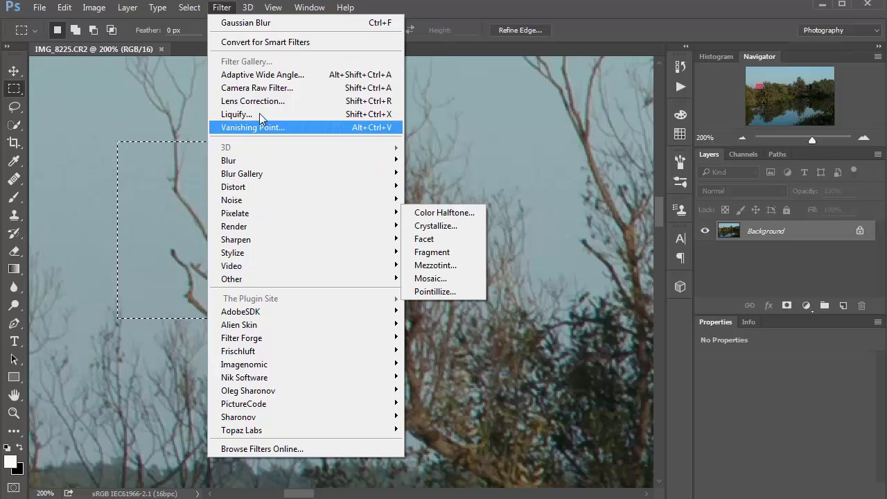
pyautogui.click(257, 88)
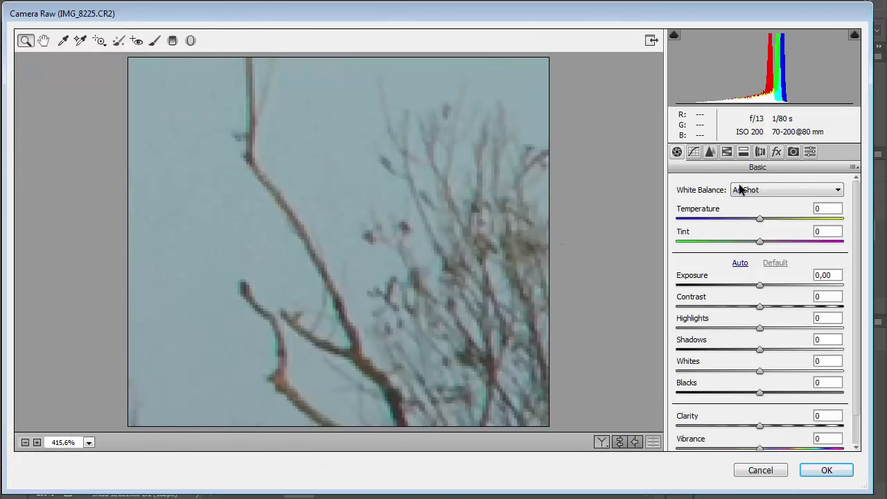
# Step: Set Aquas and Blues luminance to -100 in HSL / Grayscale
pyautogui.click(746, 151)
pyautogui.click(727, 152)
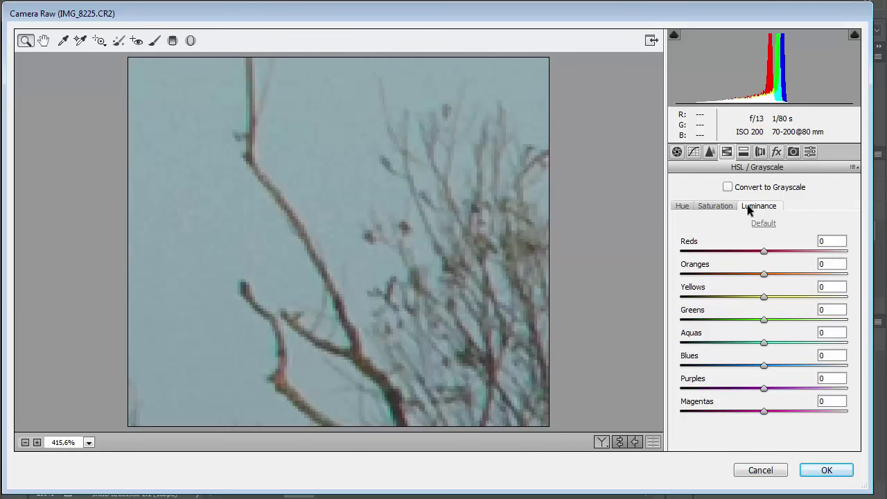
pyautogui.click(763, 343)
pyautogui.write('-100')
pyautogui.press('Return')
pyautogui.click(747, 365)
pyautogui.write('-100')
pyautogui.press('Return')
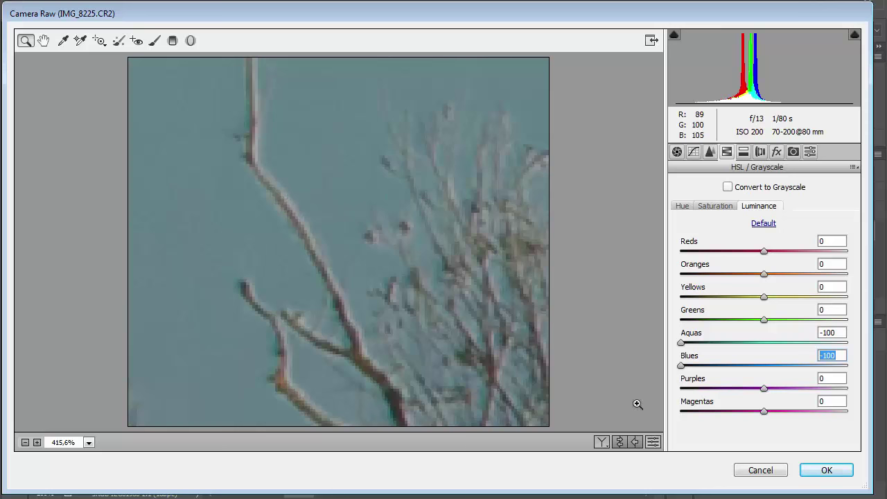
# Step: Discard the Camera Raw changes, deselect, fit the photo on screen, and duplicate the background as Layer 1
pyautogui.click(754, 469)
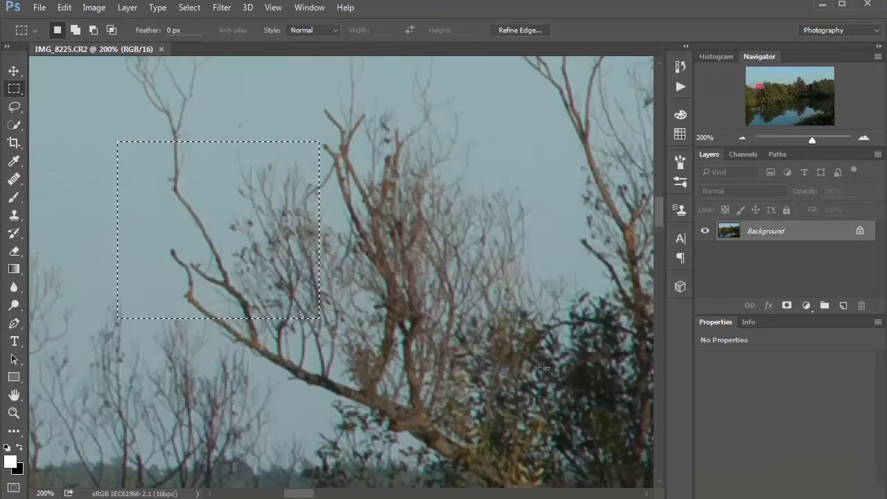
pyautogui.click(500, 326)
pyautogui.hotkey('ctrl', '0')
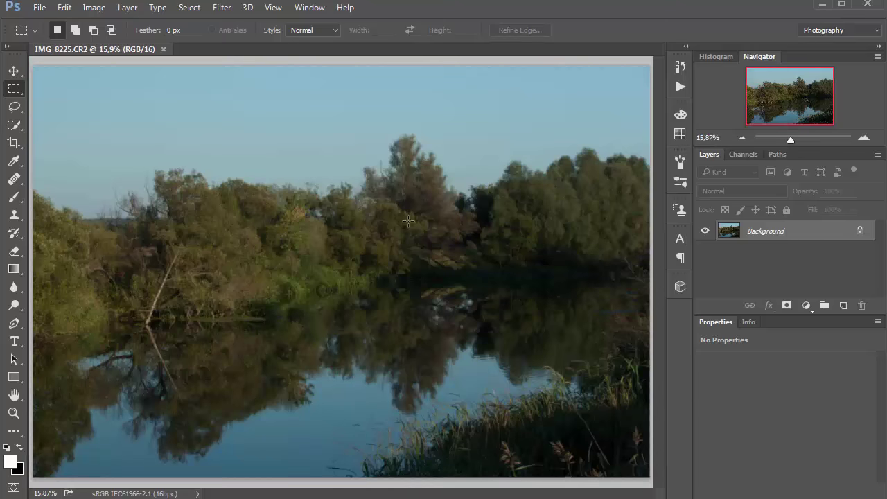
pyautogui.hotkey('ctrl', 'j')
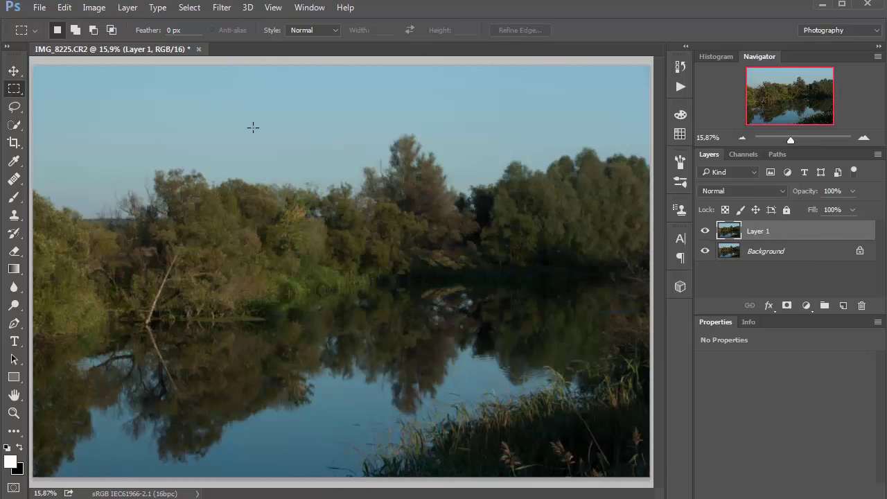
# Step: Apply a 15-pixel Gaussian Blur to a rectangle over the treetops and sky
pyautogui.moveTo(250, 124); pyautogui.dragTo(359, 245)
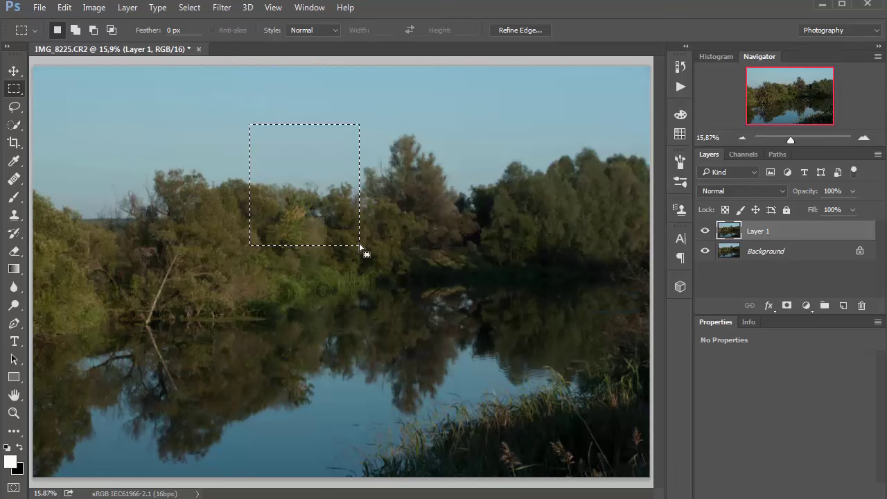
pyautogui.click(225, 8)
pyautogui.moveTo(388, 161)
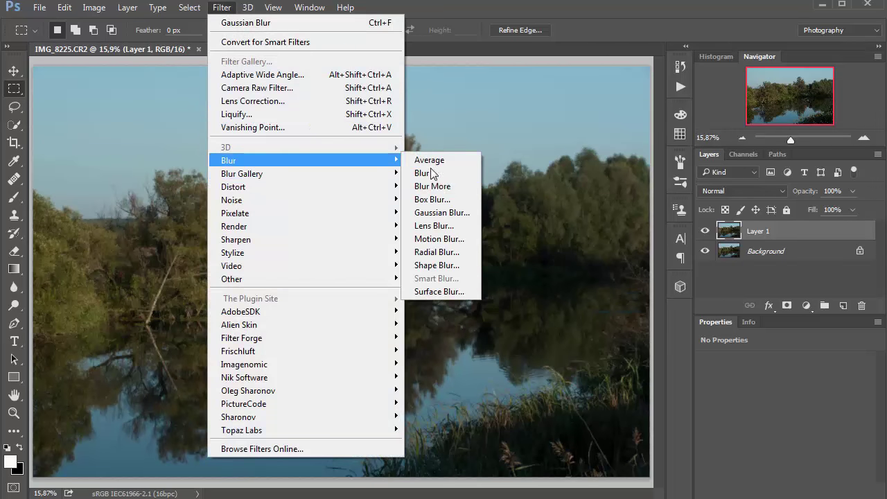
pyautogui.click(447, 213)
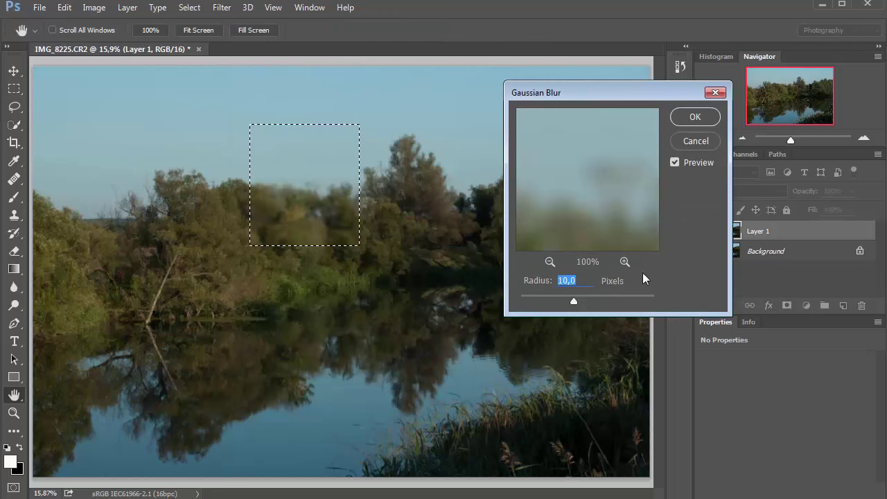
pyautogui.write('5')
pyautogui.press('BackSpace')
pyautogui.write('15')
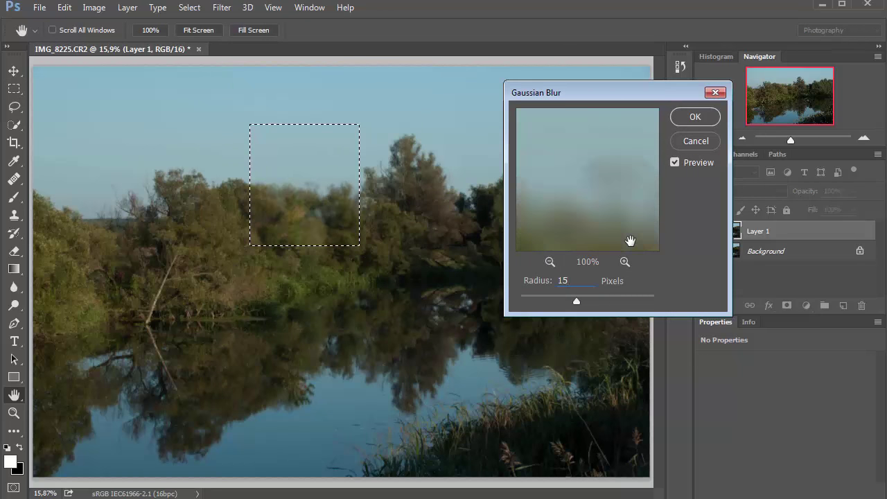
pyautogui.click(691, 120)
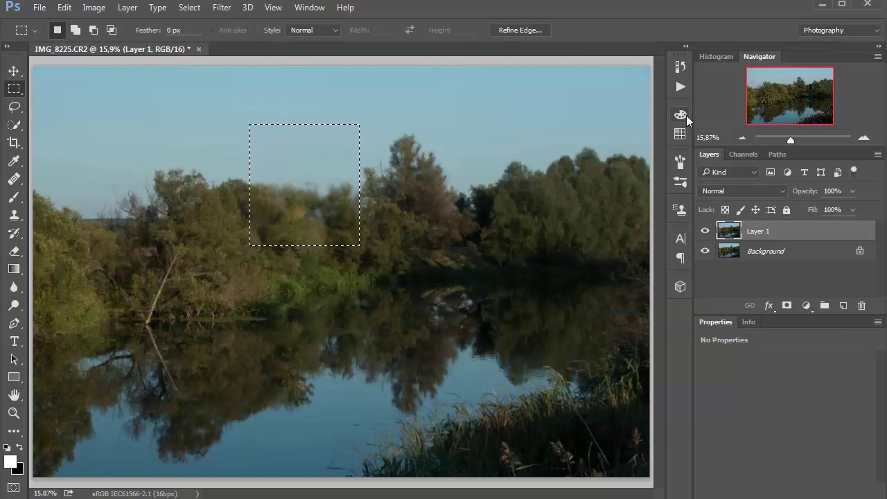
# Step: In the Camera Raw Filter, compare Aquas and Blues luminance at -100 against raised values
pyautogui.click(223, 9)
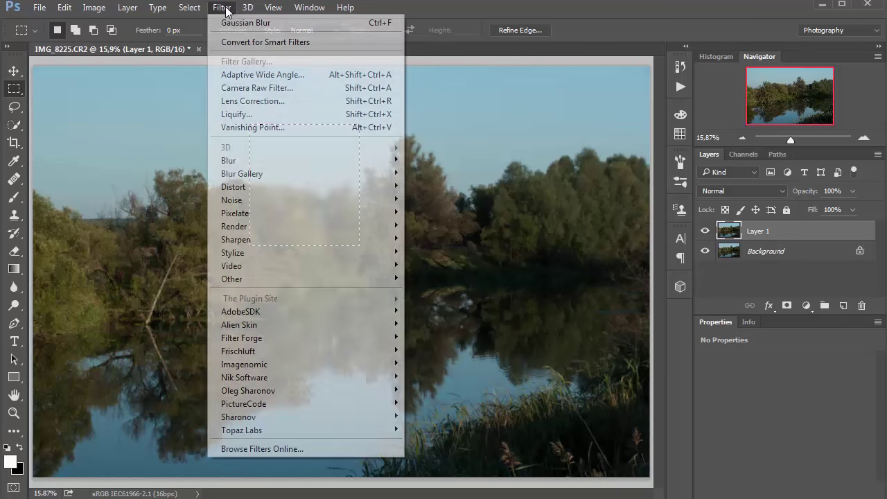
pyautogui.click(253, 90)
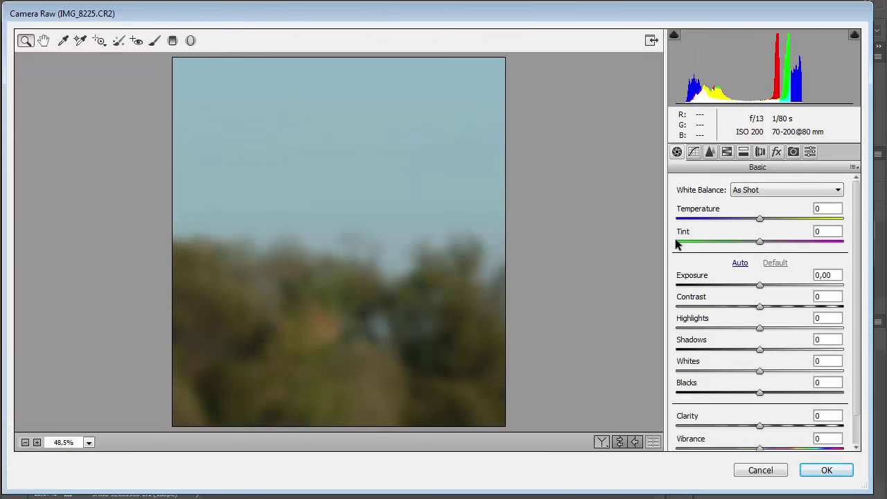
pyautogui.click(727, 152)
pyautogui.moveTo(764, 342); pyautogui.dragTo(677, 343)
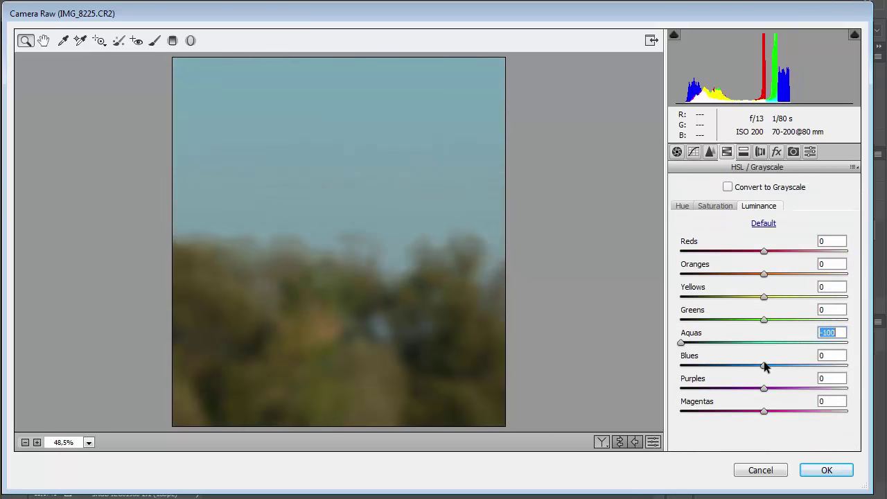
pyautogui.moveTo(763, 365); pyautogui.dragTo(637, 363)
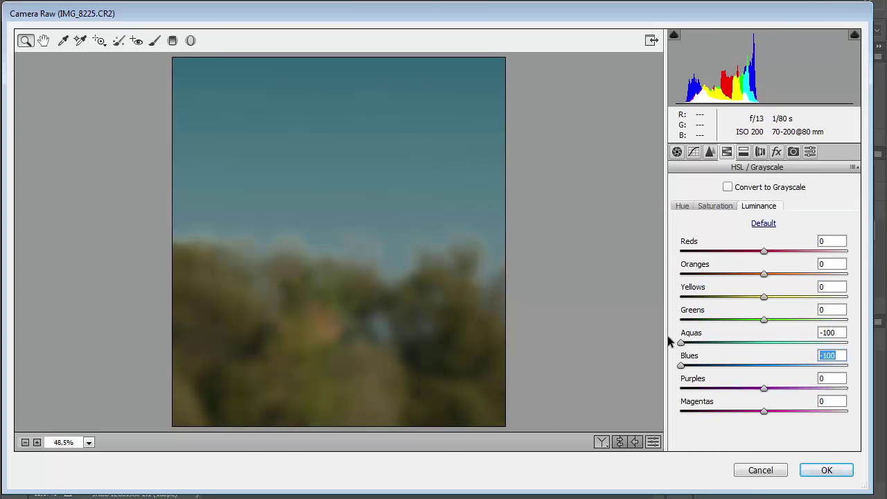
pyautogui.moveTo(681, 342); pyautogui.dragTo(647, 340)
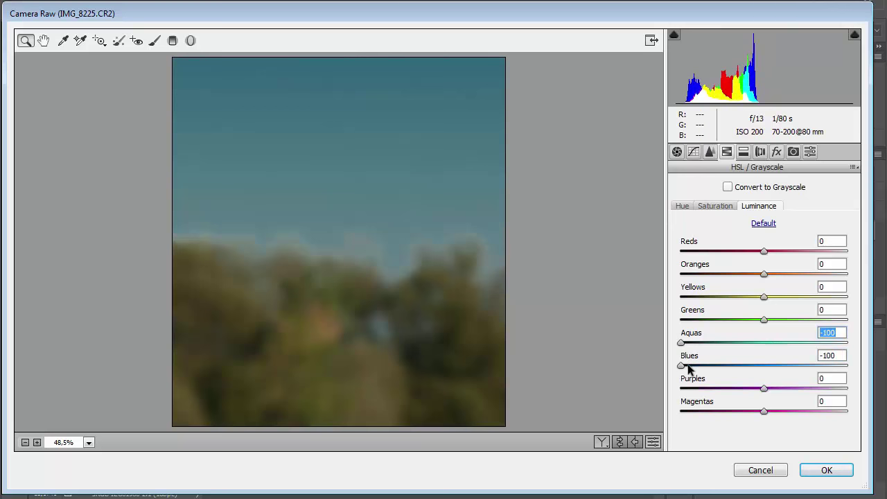
pyautogui.moveTo(687, 367); pyautogui.dragTo(651, 367)
pyautogui.moveTo(681, 342); pyautogui.dragTo(608, 334)
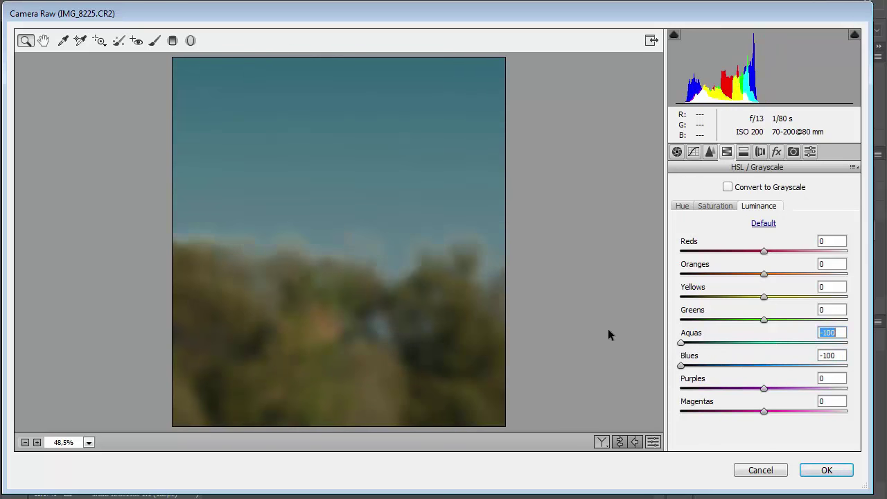
# Step: Discard the Camera Raw changes and select a small patch where trees meet the sky
pyautogui.click(762, 471)
pyautogui.click(642, 416)
pyautogui.moveTo(262, 164); pyautogui.dragTo(281, 201)
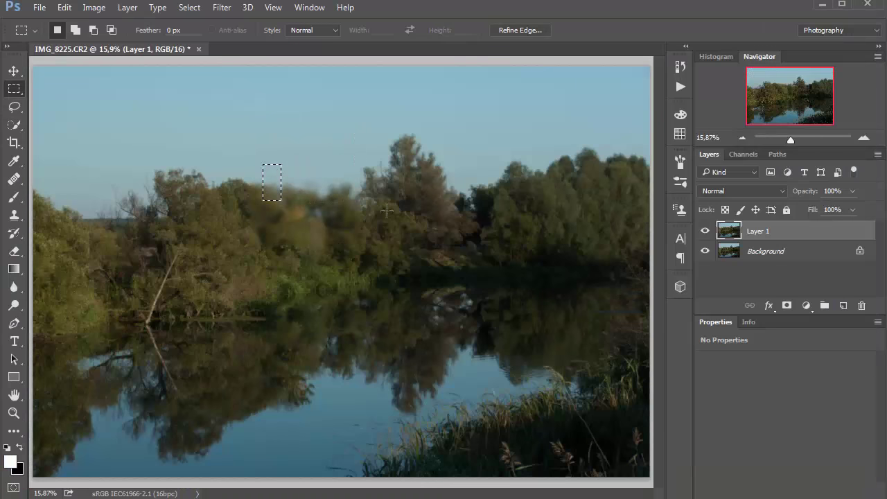
# Step: Copy the treeline patch to Layer 2, scale it proportionally to 1000%, and move it right of centre
pyautogui.hotkey('ctrl', 'j')
pyautogui.hotkey('ctrl', 't')
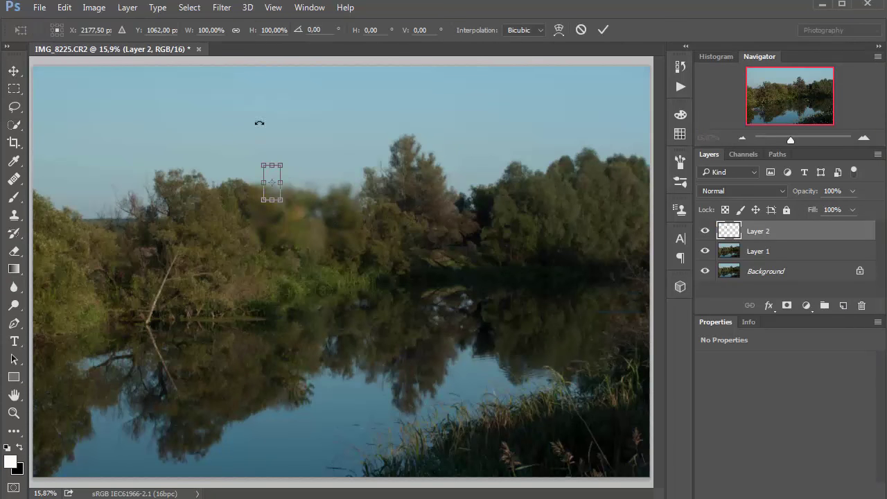
pyautogui.click(235, 29)
pyautogui.write('1000')
pyautogui.press('Return')
pyautogui.moveTo(229, 153); pyautogui.dragTo(432, 234)
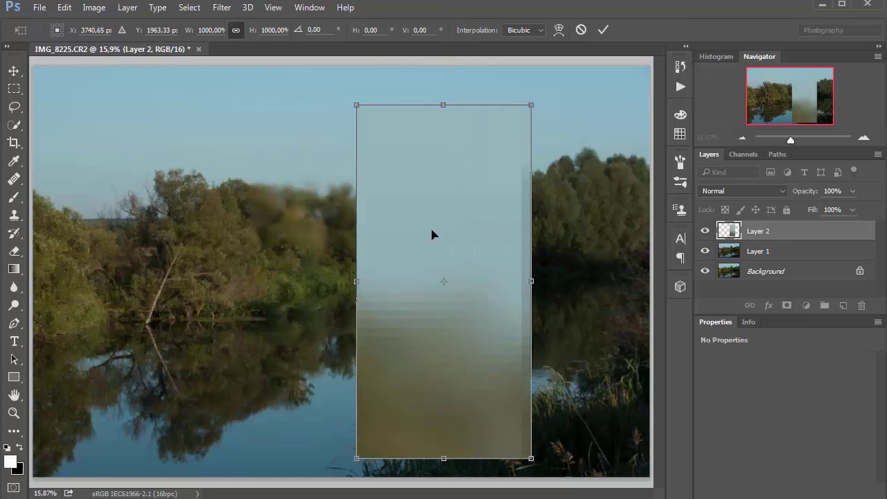
pyautogui.press('Return')
pyautogui.press('m')
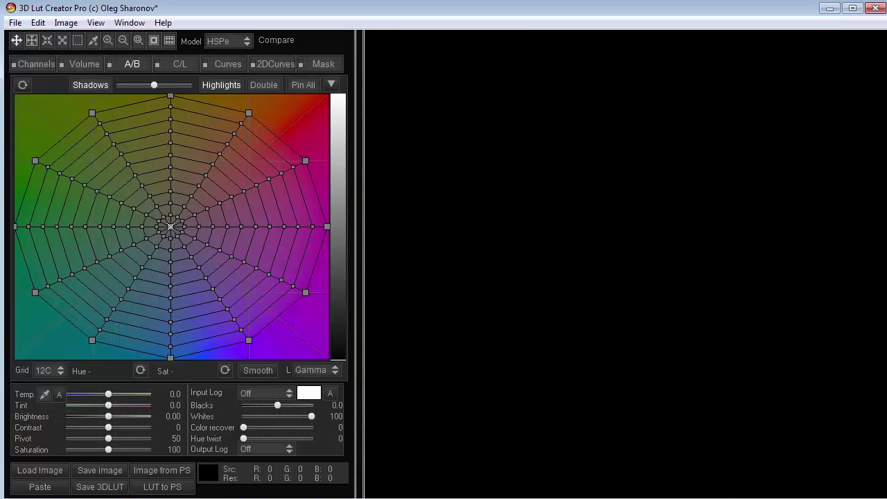
# Step: Load the current Photoshop image with Image from PS and show the Volume editor
pyautogui.click(175, 472)
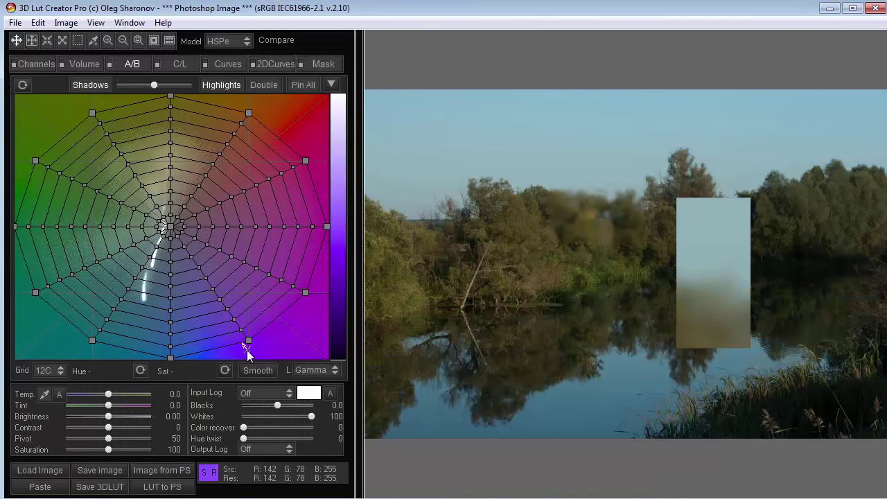
pyautogui.click(84, 64)
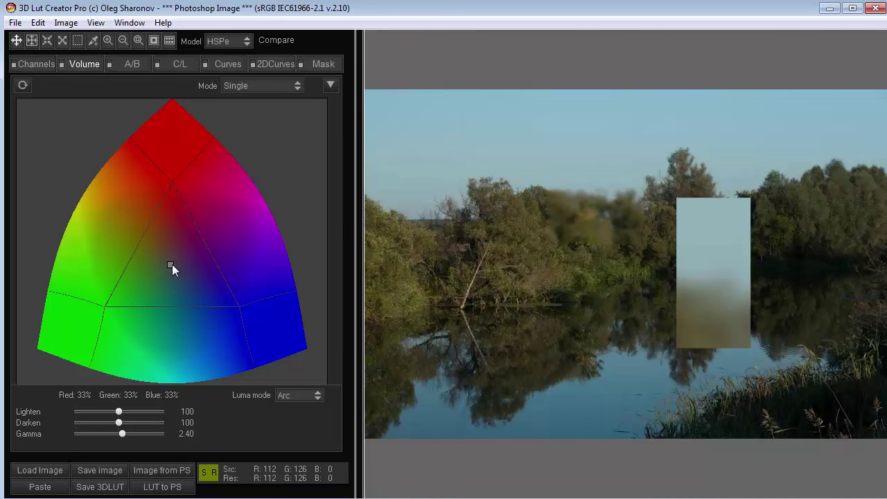
# Step: Pull the Volume point toward red (Red 139%, Green -26%, Blue -22%) with Lighten 0, comparing before/after
pyautogui.moveTo(172, 264); pyautogui.dragTo(173, 183)
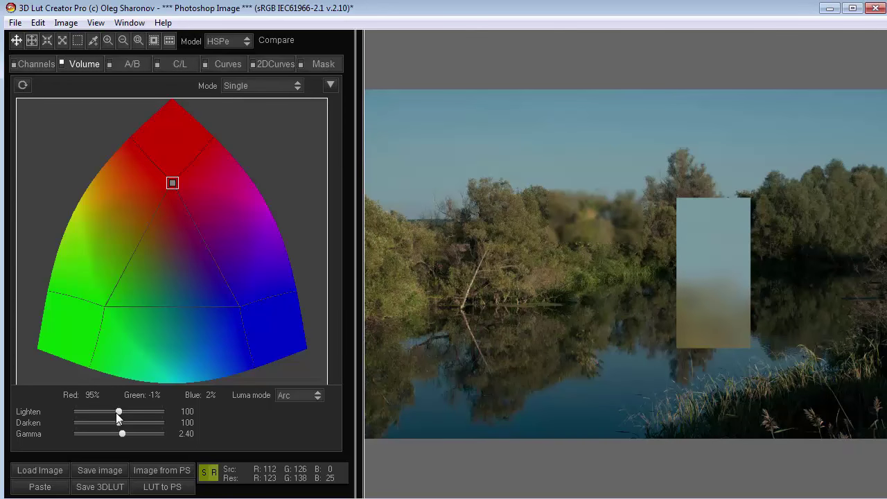
pyautogui.moveTo(116, 412); pyautogui.dragTo(59, 410)
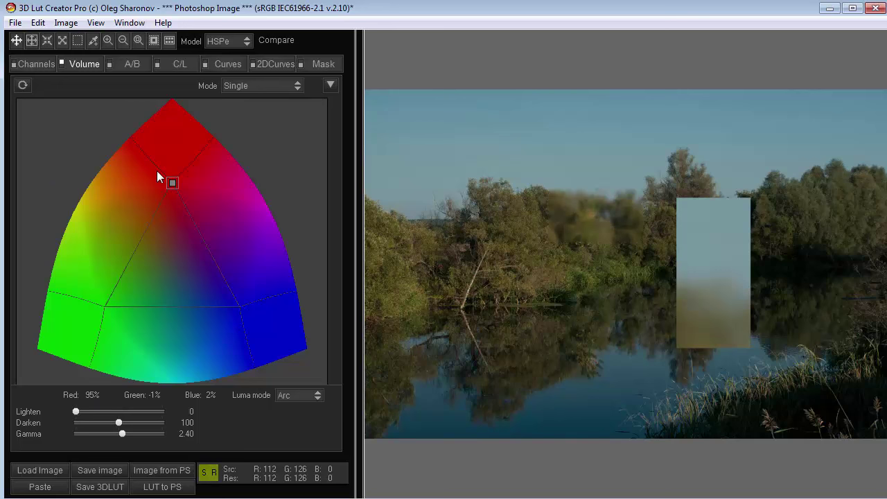
pyautogui.press('c')
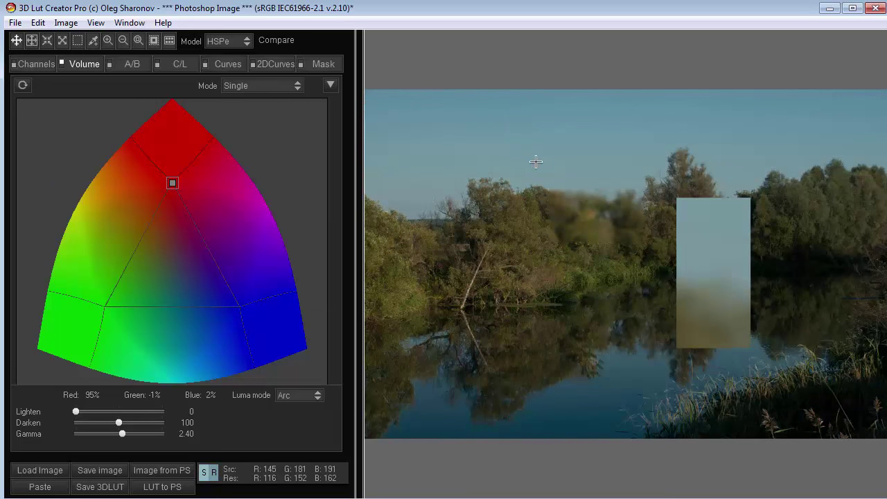
pyautogui.scroll(3, 537, 164)
pyautogui.moveTo(548, 190); pyautogui.dragTo(558, 408)
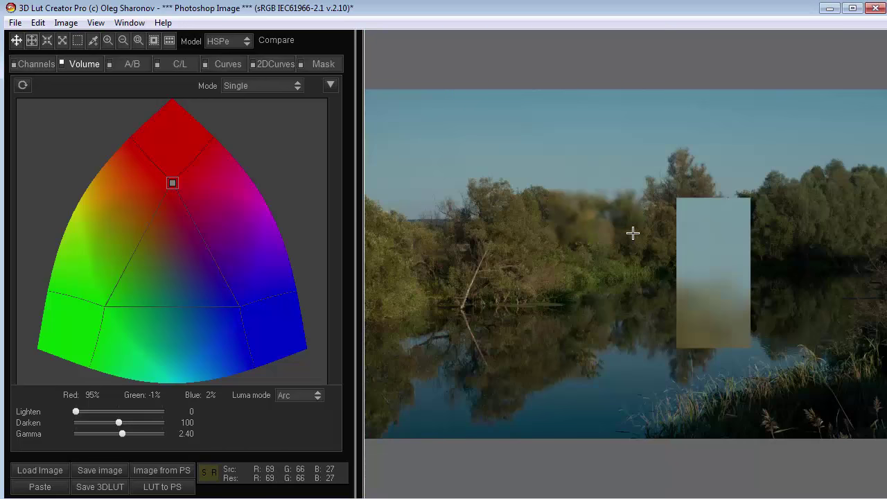
pyautogui.moveTo(172, 182); pyautogui.dragTo(173, 154)
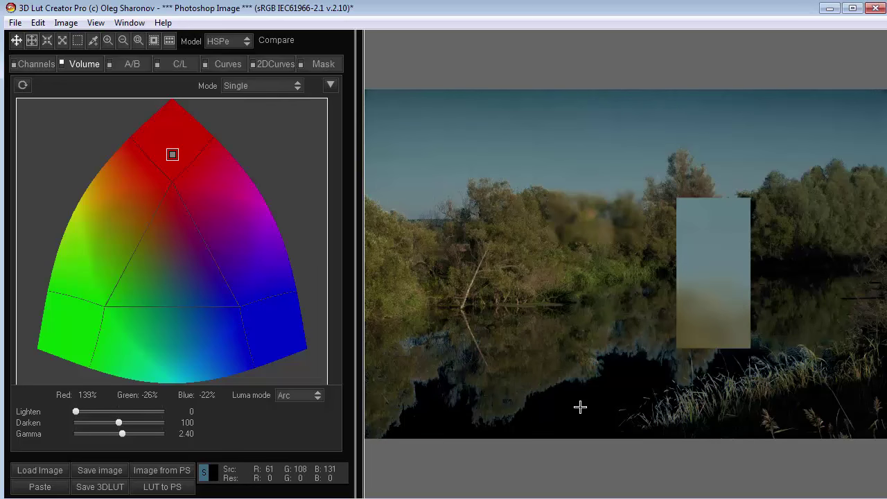
pyautogui.click(260, 85)
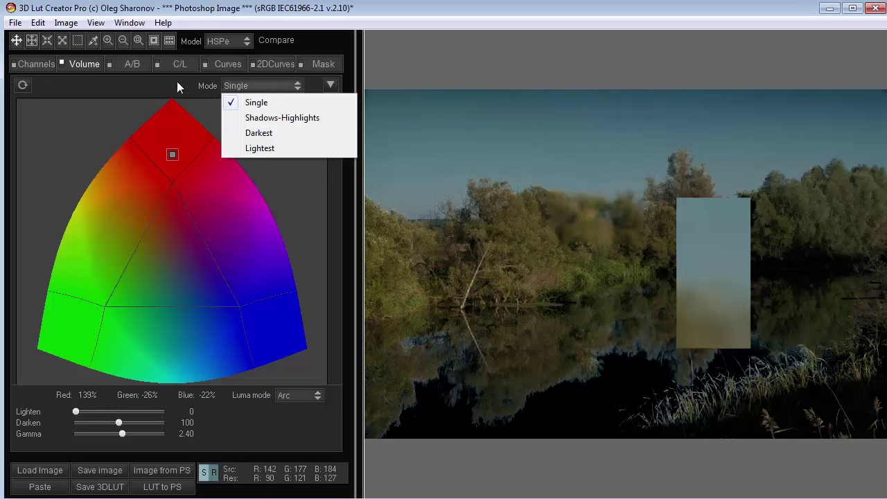
# Step: Switch to Shadows-Highlights mode and push Highlights to Red 239%, Green -79%, Blue -79%, raising Darken
pyautogui.click(275, 118)
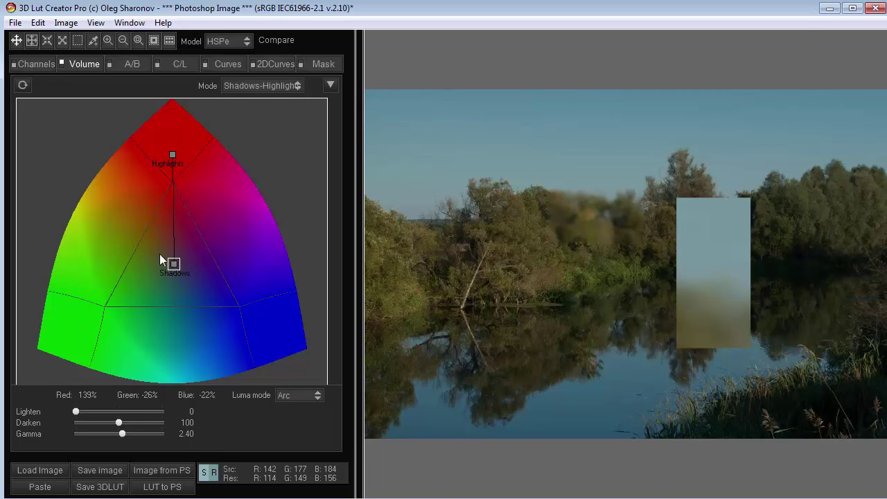
pyautogui.moveTo(160, 256); pyautogui.dragTo(143, 288)
pyautogui.moveTo(173, 156); pyautogui.dragTo(177, 129)
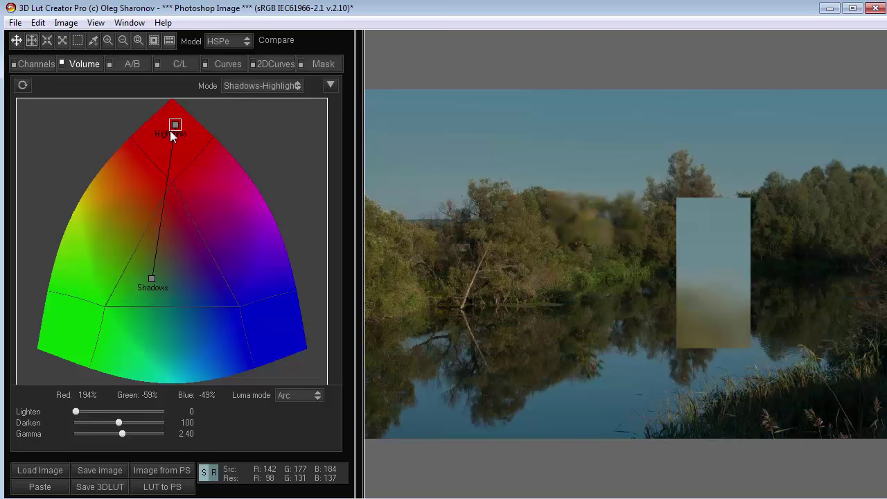
pyautogui.moveTo(170, 130); pyautogui.dragTo(168, 117)
pyautogui.moveTo(148, 282); pyautogui.dragTo(171, 231)
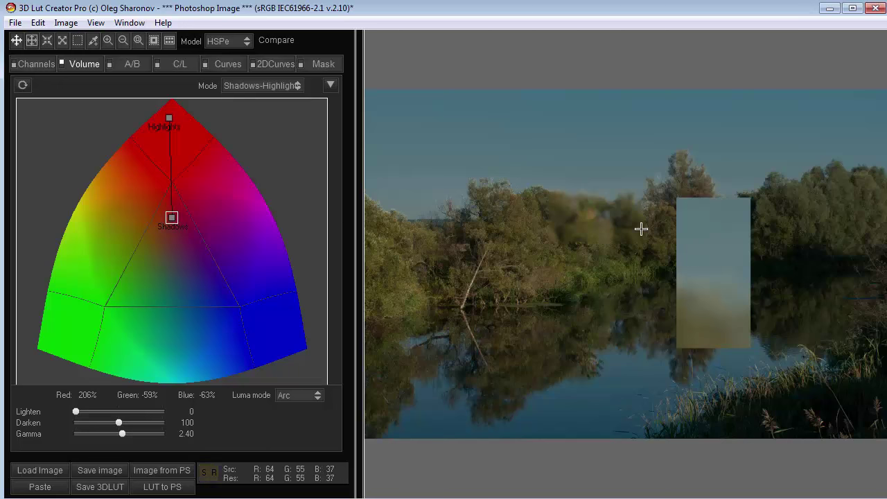
pyautogui.scroll(4, 640, 228)
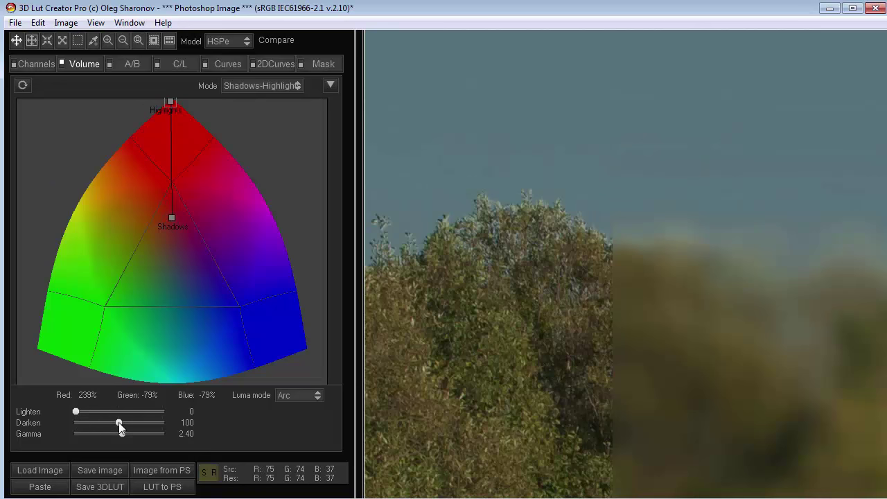
pyautogui.moveTo(120, 423); pyautogui.dragTo(128, 424)
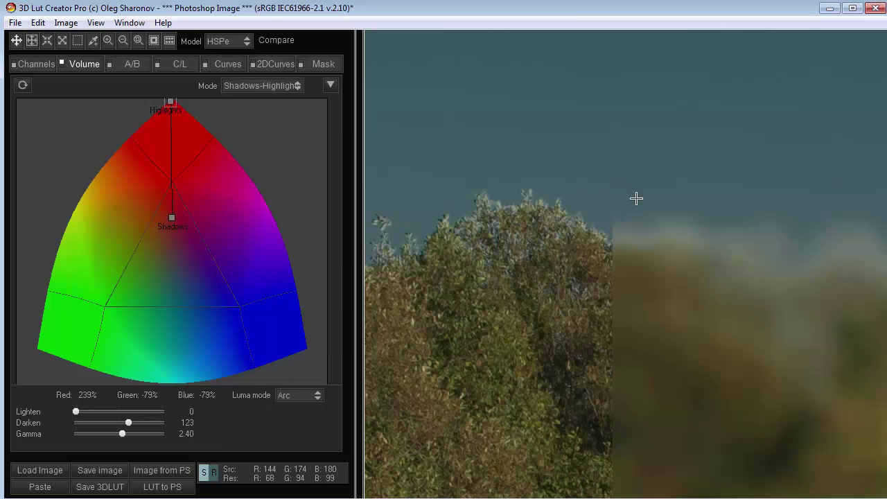
# Step: Nudge Highlights to Red 241%, Green -81%, Blue -80% in the Analyzer, then disable Volume correction
pyautogui.click(155, 45)
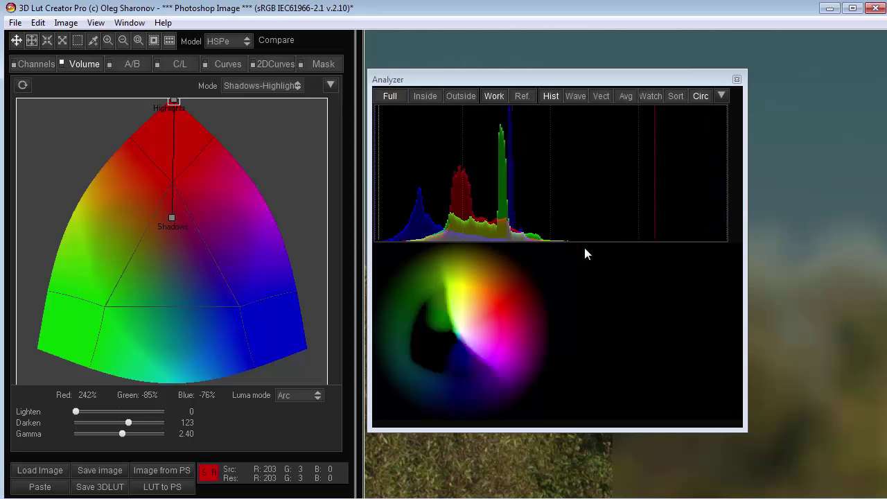
pyautogui.moveTo(443, 79); pyautogui.dragTo(317, 63)
pyautogui.moveTo(180, 81); pyautogui.dragTo(171, 100)
pyautogui.click(609, 64)
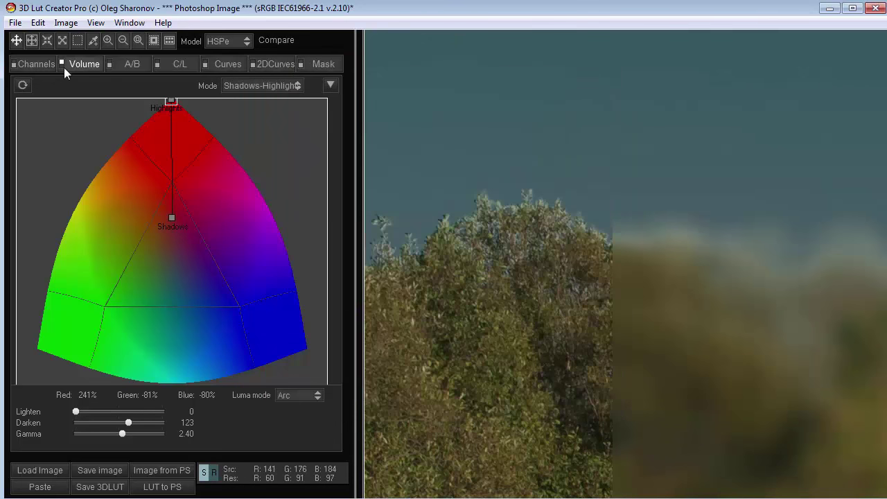
pyautogui.click(61, 65)
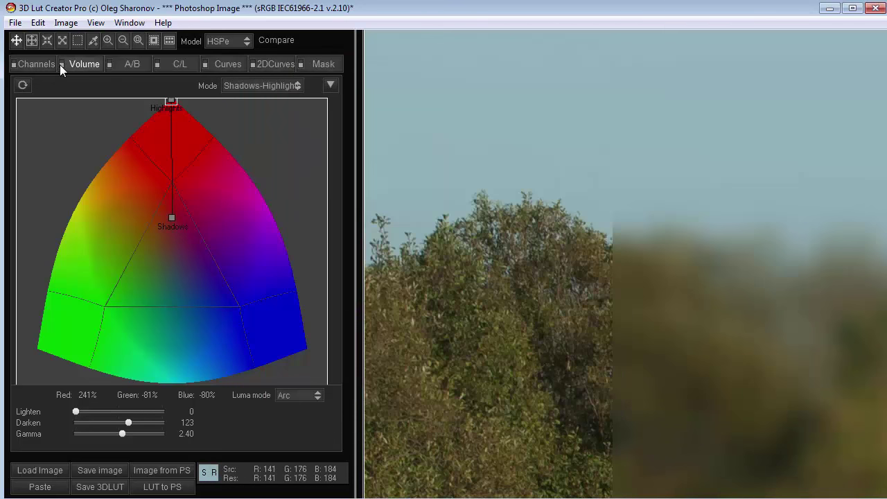
# Step: Switch to the A/B hue grid and place a control point near its centre
pyautogui.click(129, 62)
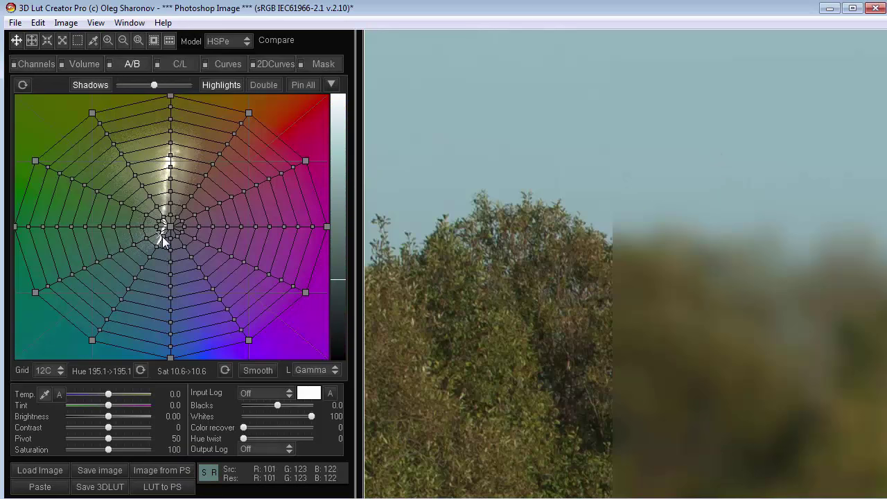
pyautogui.click(158, 245)
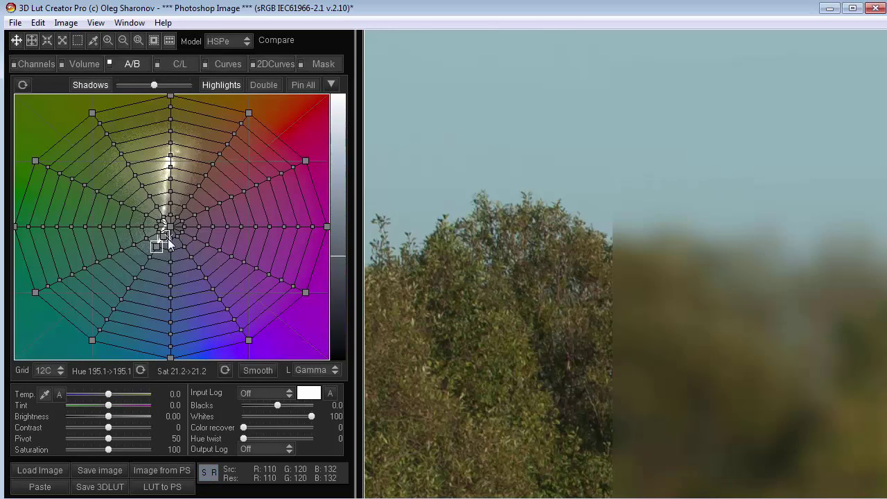
pyautogui.click(165, 237)
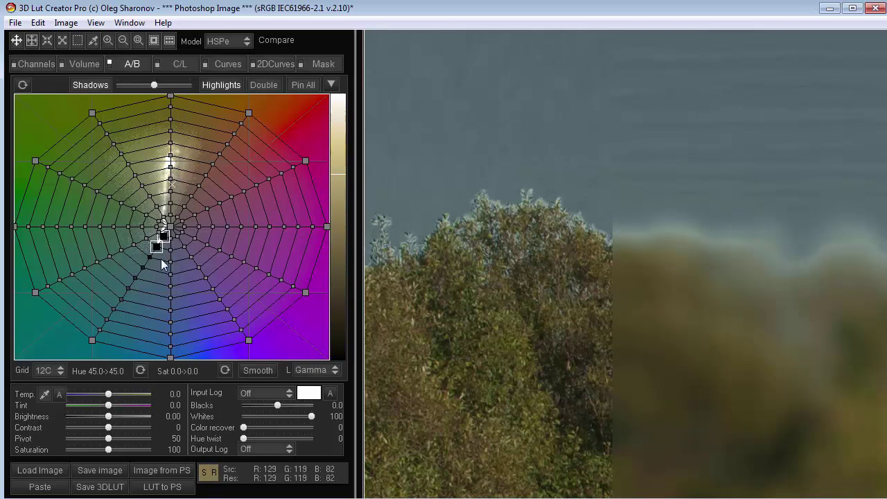
# Step: Change the A/B grid to a rectangular 12 grid and reset all its adjustments
pyautogui.click(64, 370)
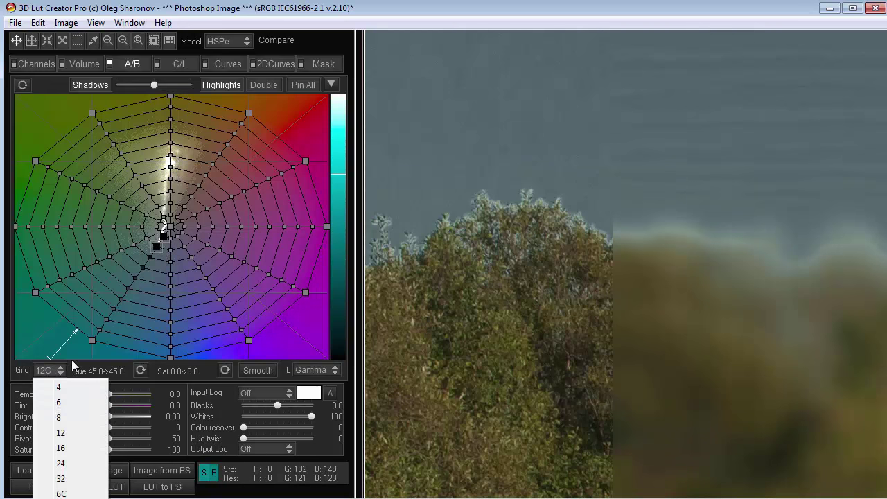
pyautogui.click(62, 431)
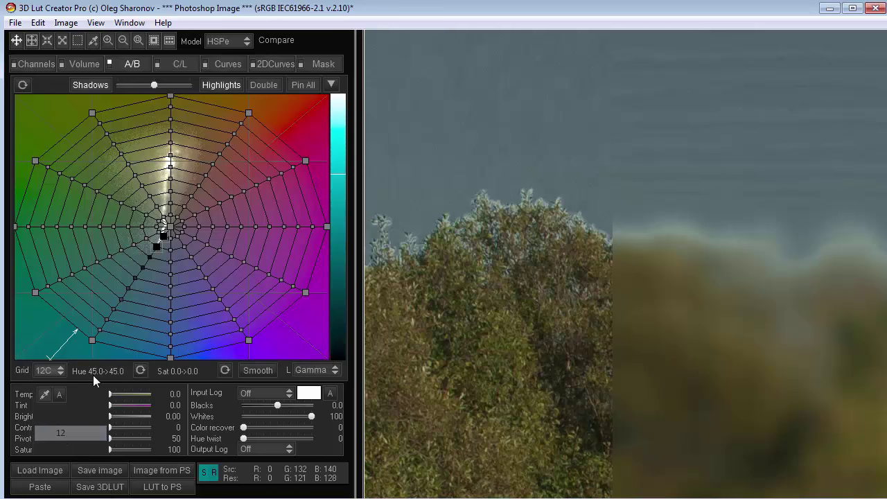
pyautogui.click(22, 85)
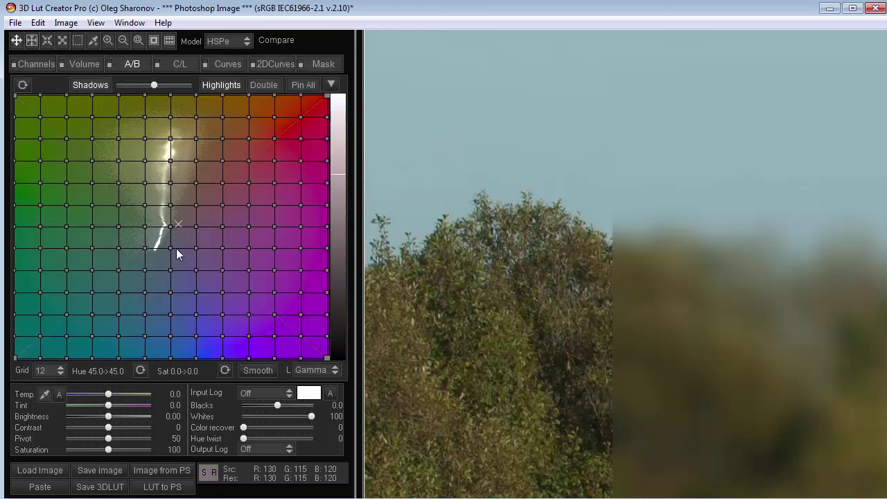
# Step: Select A/B nodes in the cyan region, exclude shadows, and adjust the shadows-highlights balance
pyautogui.click(170, 184)
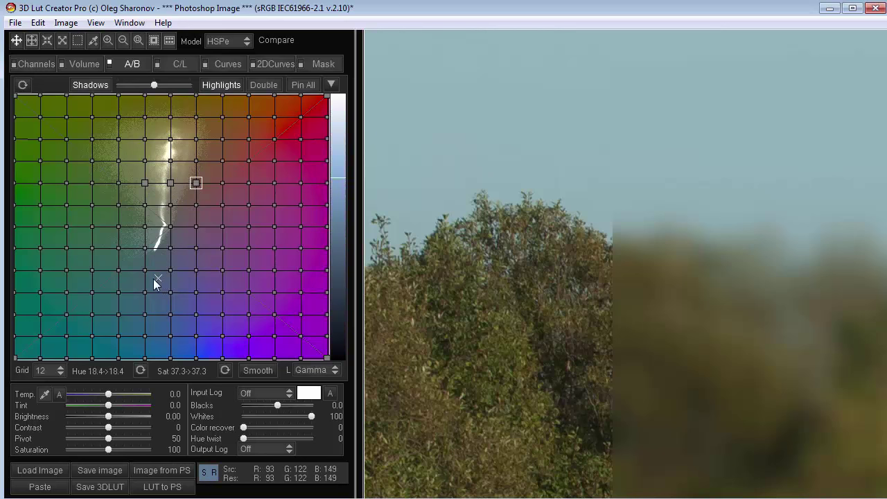
pyautogui.moveTo(138, 238); pyautogui.dragTo(145, 320)
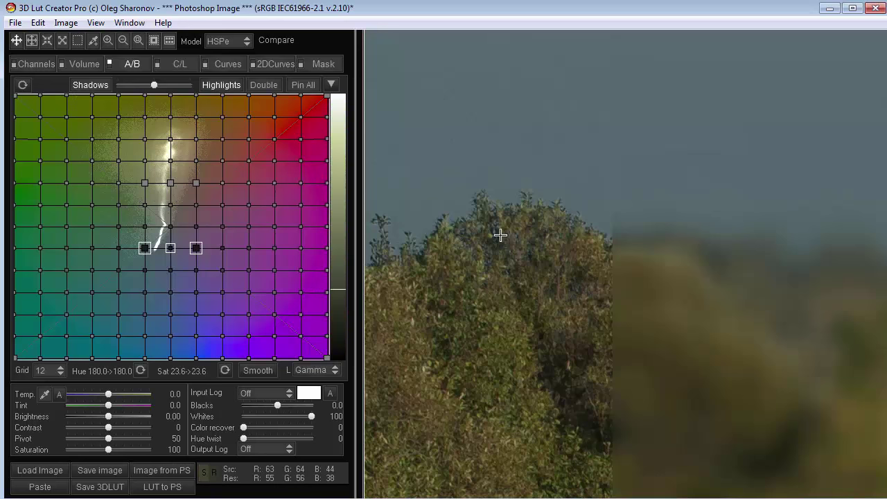
pyautogui.click(91, 84)
pyautogui.moveTo(153, 84)
pyautogui.mouseDown()
pyautogui.moveTo(166, 85)
pyautogui.moveTo(130, 84)
pyautogui.moveTo(153, 100)
pyautogui.mouseUp()
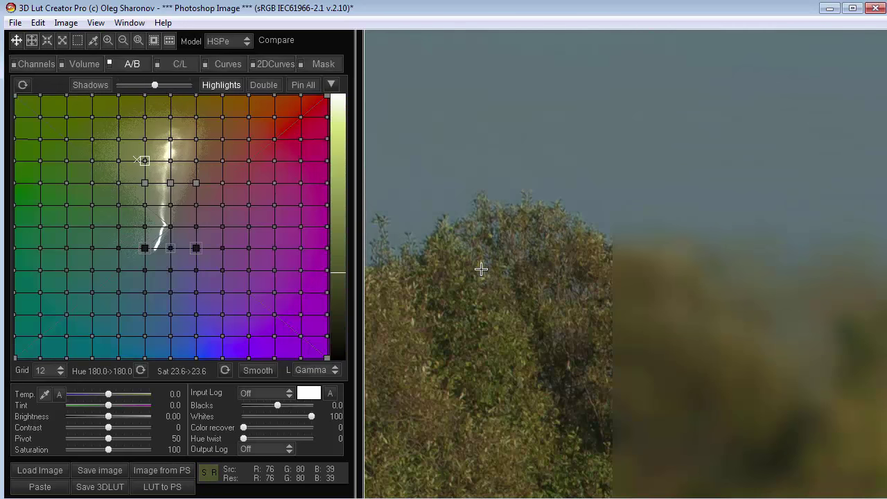
pyautogui.scroll(-3, 481, 280)
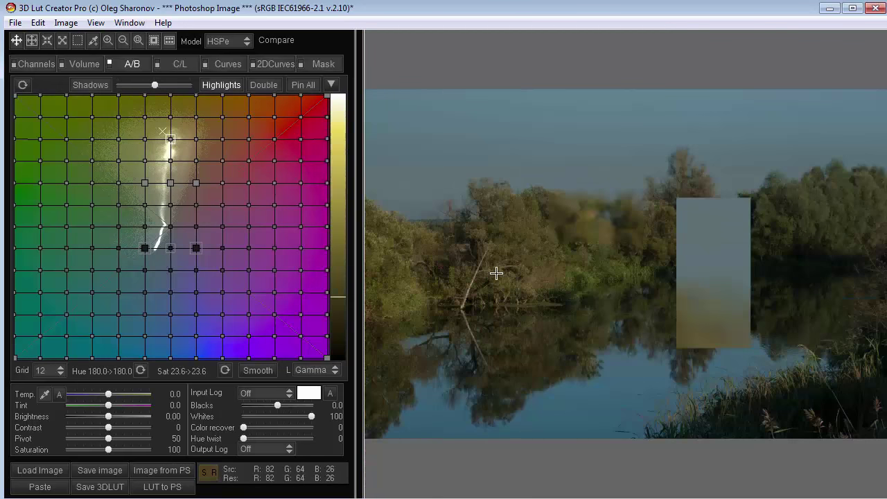
# Step: Compare the A/B grade with the original image, then disable the A/B correction
pyautogui.click(569, 281)
pyautogui.click(489, 205)
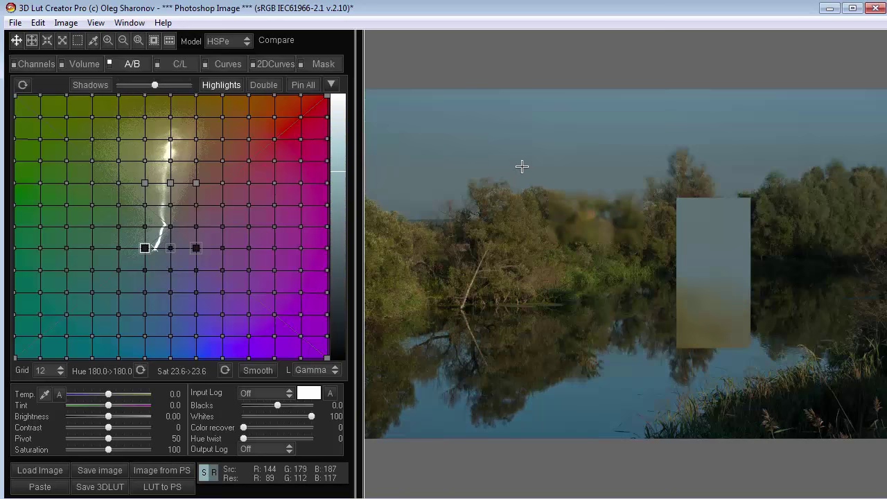
pyautogui.click(523, 166)
pyautogui.click(685, 153)
pyautogui.click(553, 155)
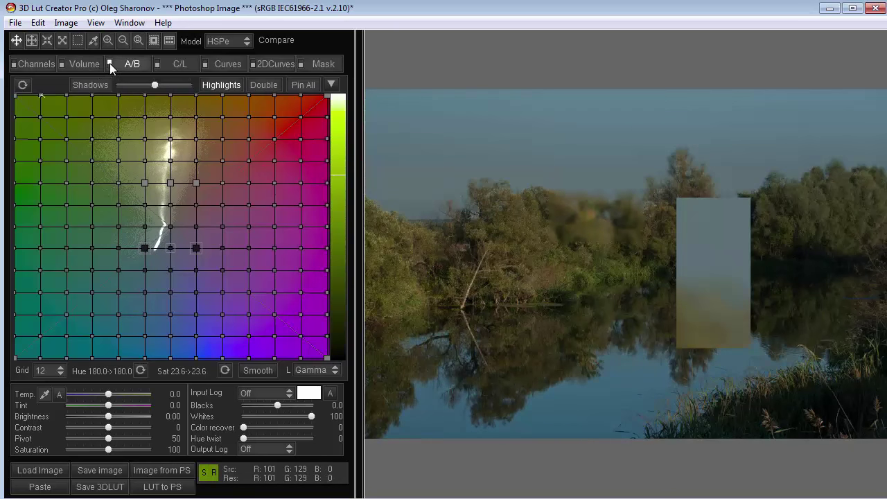
pyautogui.click(109, 63)
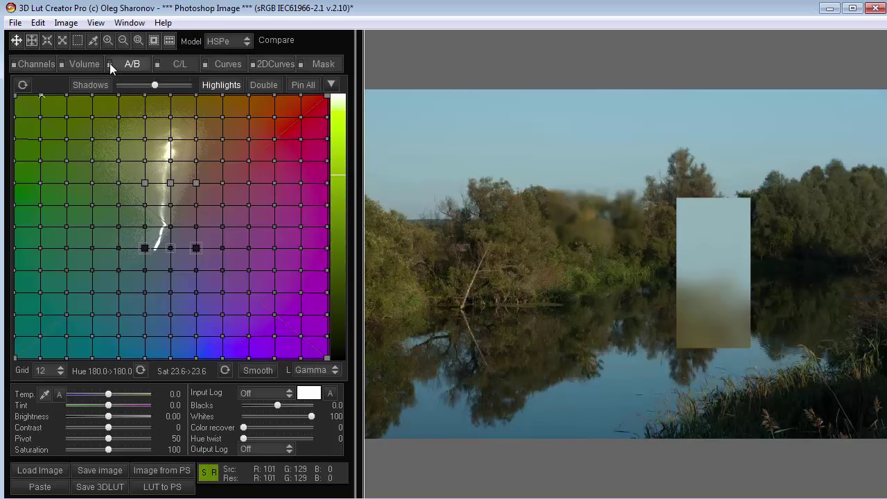
# Step: Show the C/L grids, rotate the colour axis angle, and sample a photo colour onto its node
pyautogui.click(179, 63)
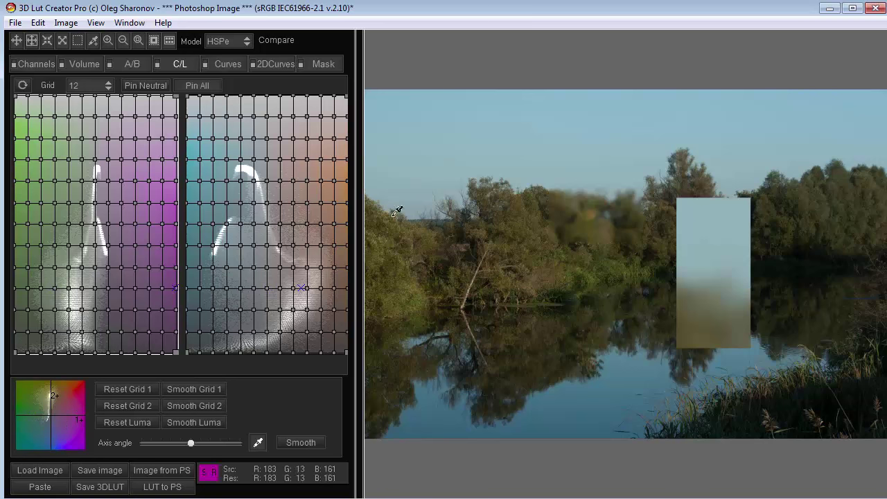
pyautogui.click(576, 138)
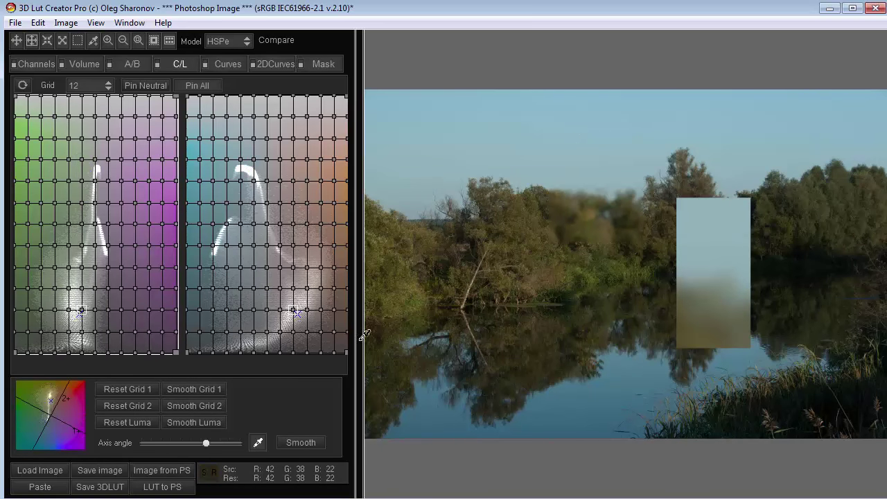
pyautogui.click(257, 442)
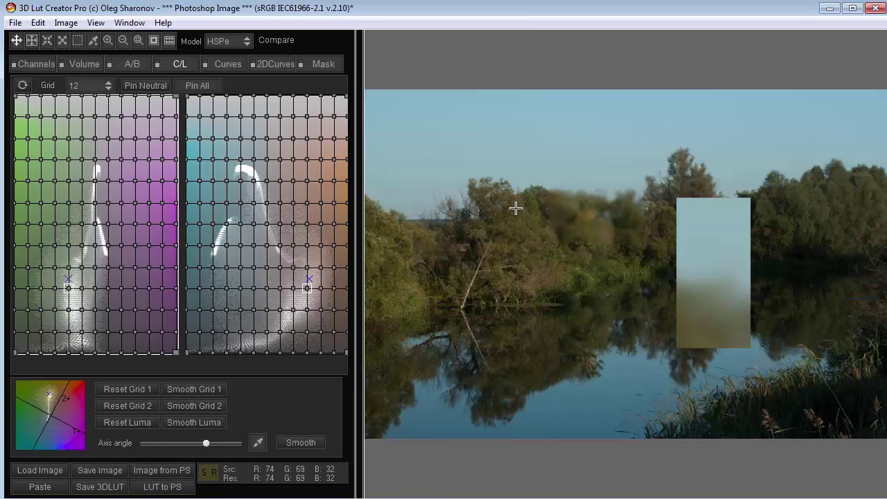
pyautogui.click(281, 245)
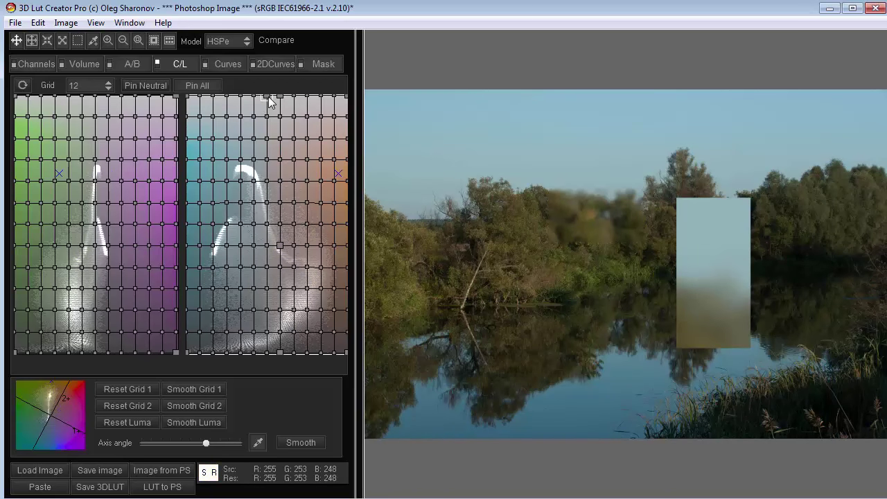
# Step: Warp the right C/L grid to shift colours and darken the sky, checking against the original
pyautogui.moveTo(269, 101); pyautogui.dragTo(265, 175)
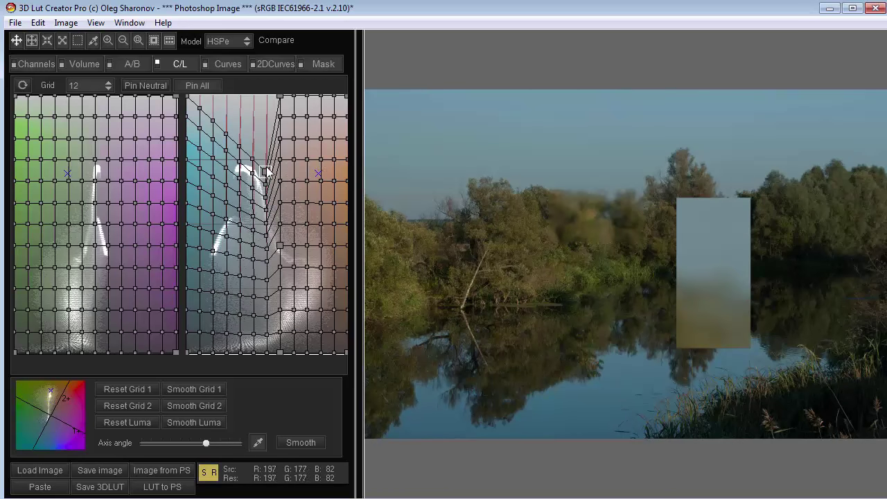
pyautogui.moveTo(197, 109); pyautogui.dragTo(184, 186)
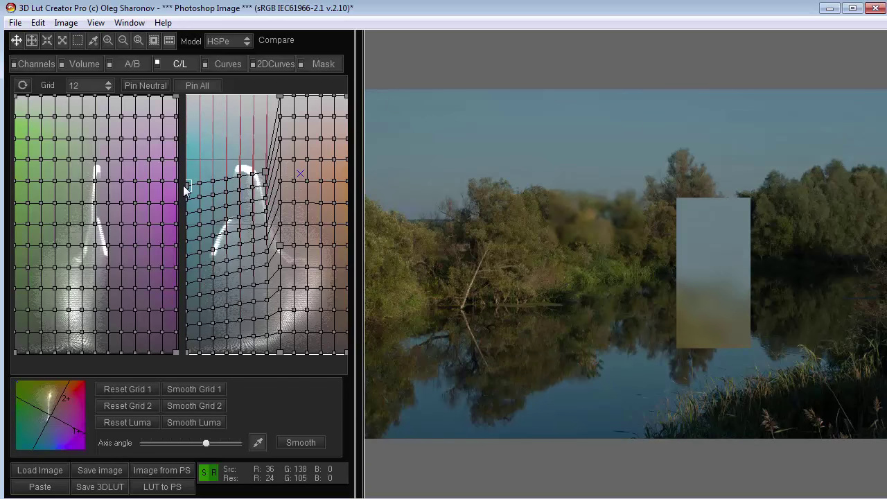
pyautogui.click(719, 325)
pyautogui.click(719, 327)
pyautogui.click(620, 315)
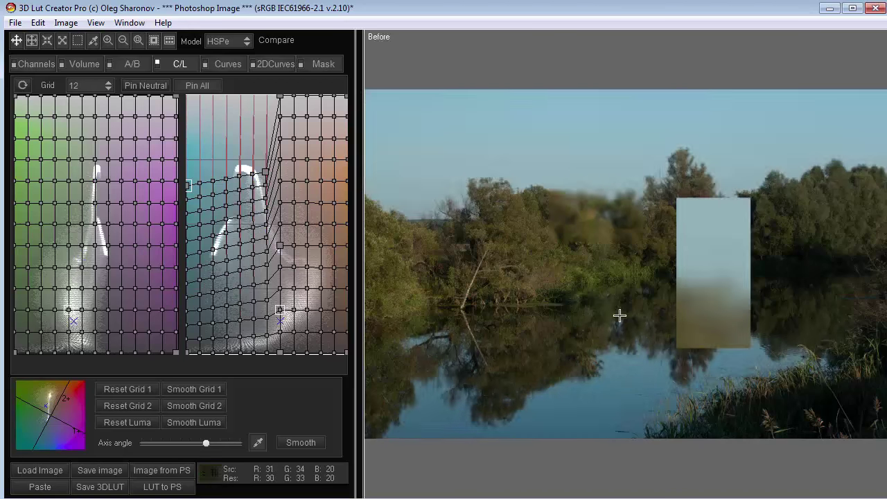
pyautogui.click(422, 279)
# Step: Refine two grid nodes, preview the original, and send the LUT to Photoshop
pyautogui.moveTo(267, 181); pyautogui.dragTo(262, 201)
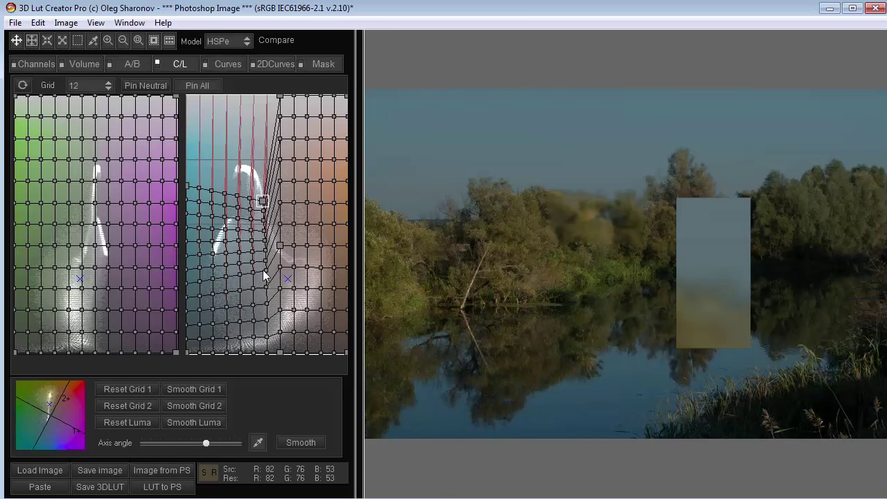
pyautogui.moveTo(262, 270); pyautogui.dragTo(265, 245)
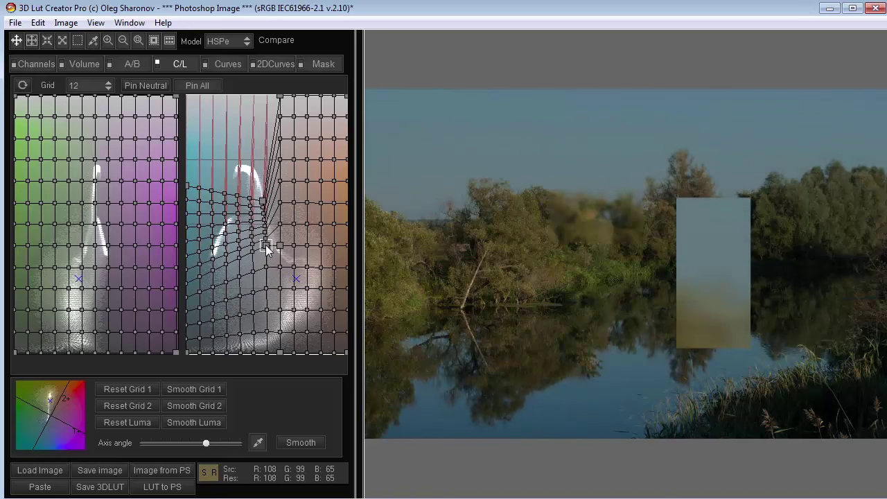
pyautogui.press('space')
pyautogui.click(175, 489)
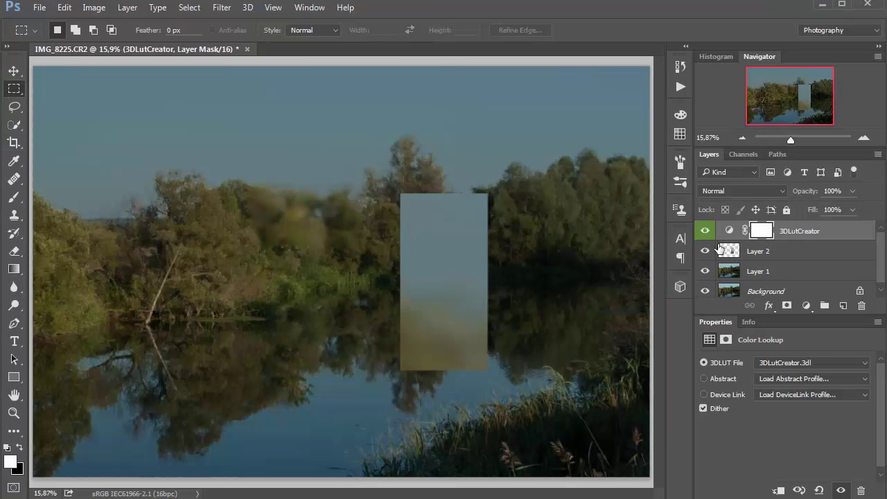
# Step: Hide Layer 2 and Layer 1, then inspect the sky and trees at 100% zoom
pyautogui.click(707, 253)
pyautogui.click(705, 271)
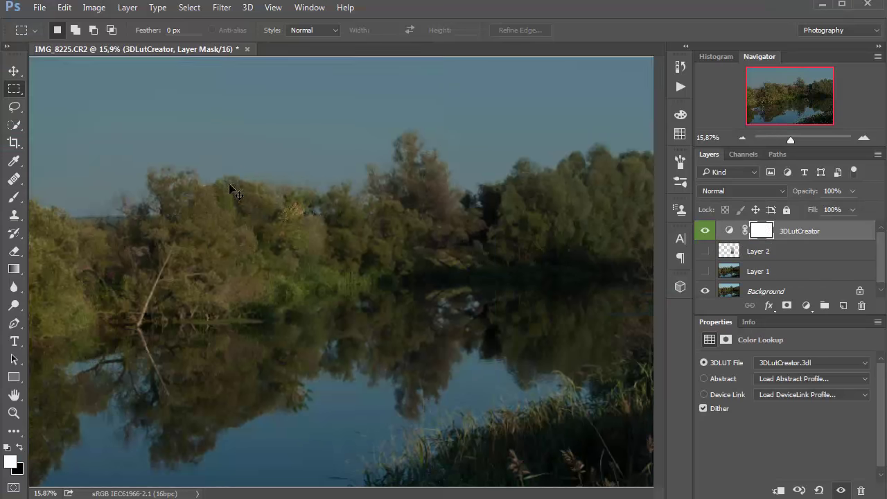
pyautogui.hotkey('ctrl', '1')
pyautogui.moveTo(254, 198); pyautogui.dragTo(588, 287)
pyautogui.moveTo(509, 311); pyautogui.dragTo(605, 264)
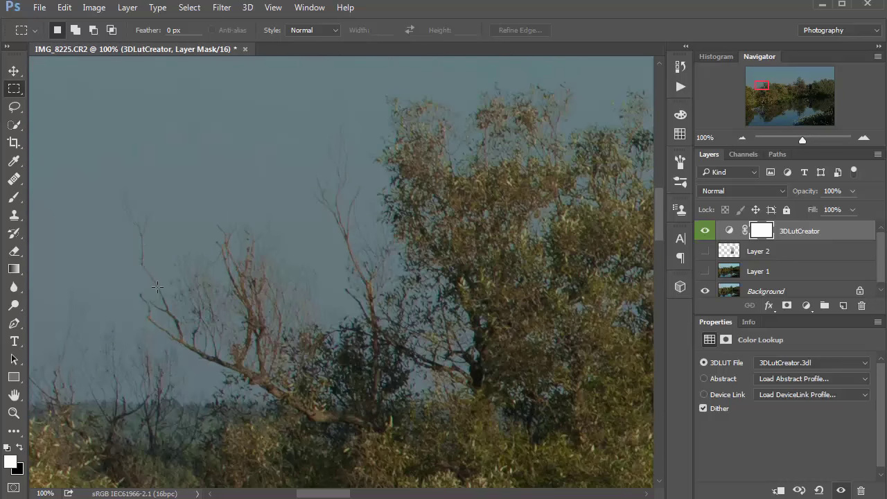
pyautogui.moveTo(178, 319); pyautogui.dragTo(399, 214)
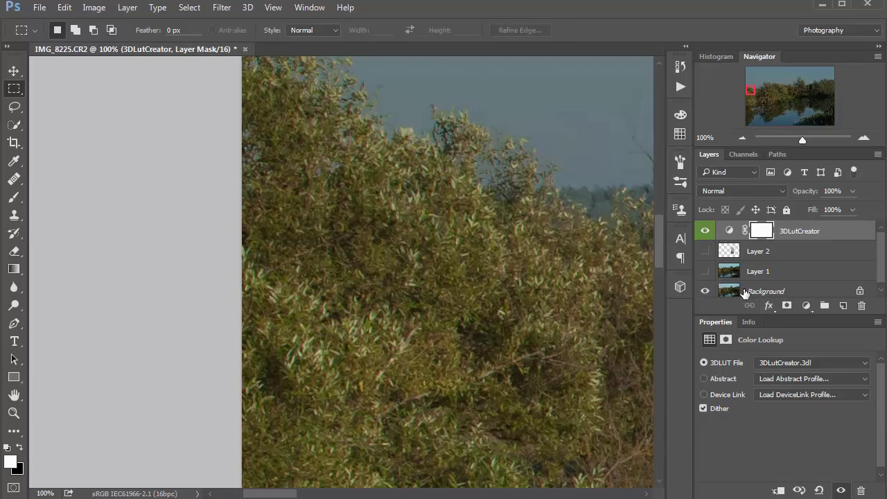
# Step: Toggle the 3DLutCreator grade on and off with the whole image fitted and the Histogram shown
pyautogui.click(706, 230)
pyautogui.click(706, 231)
pyautogui.click(707, 230)
pyautogui.click(706, 231)
pyautogui.hotkey('ctrl', '0')
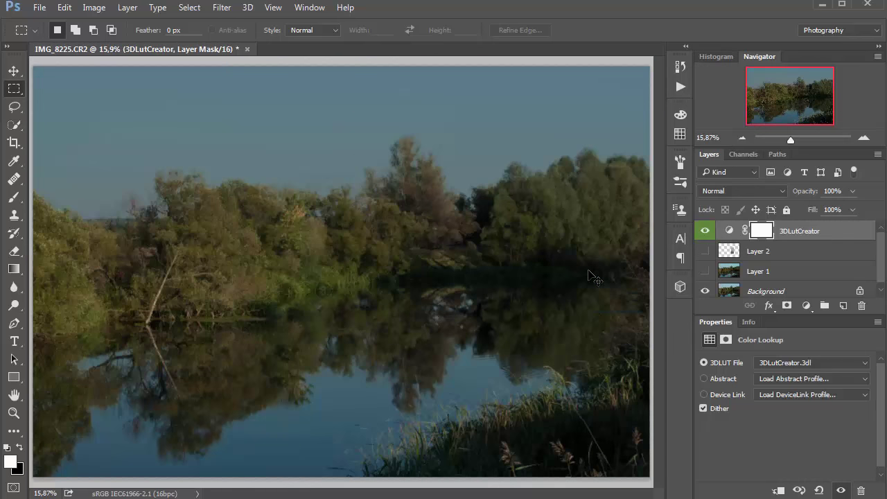
pyautogui.click(716, 56)
pyautogui.click(707, 216)
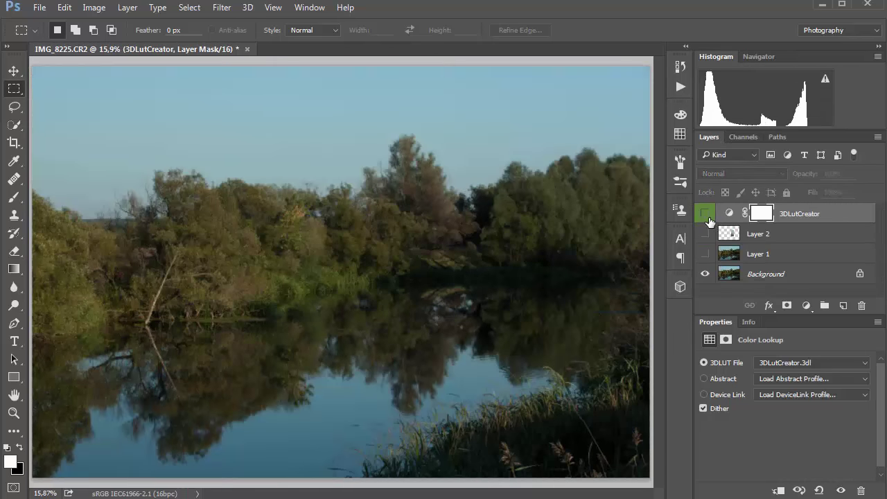
pyautogui.click(706, 216)
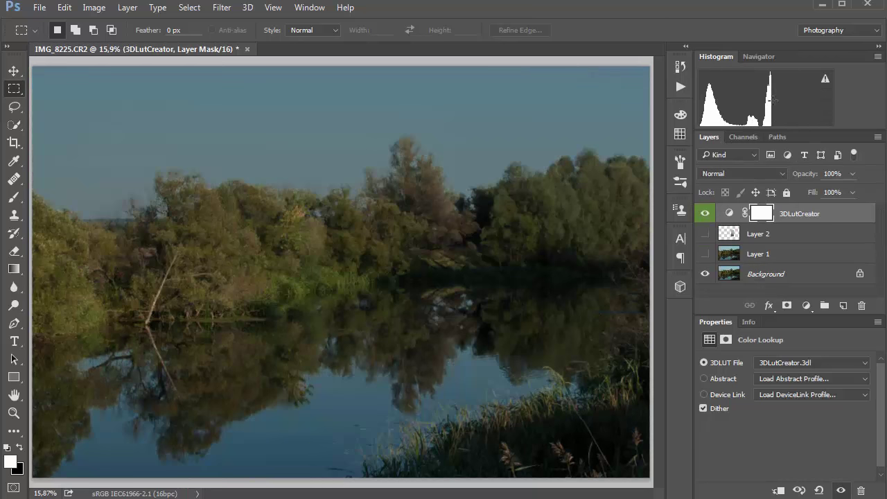
pyautogui.click(705, 214)
pyautogui.click(704, 214)
pyautogui.click(815, 304)
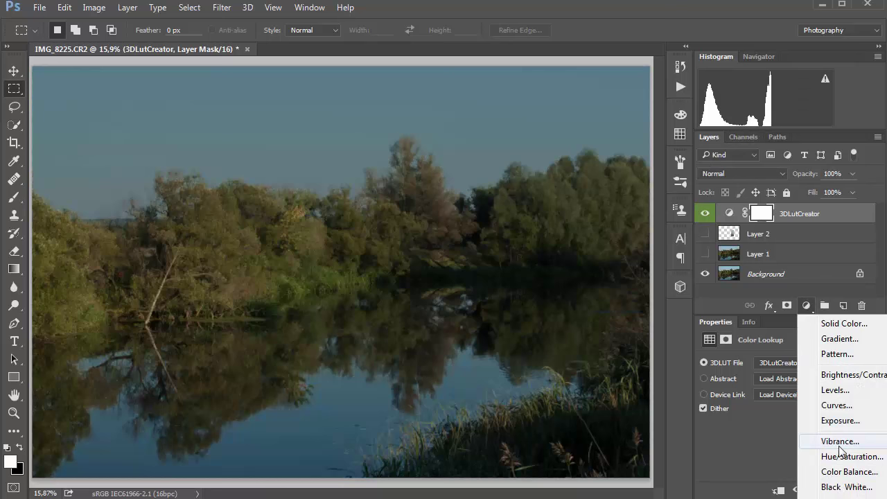
# Step: Add a Curves adjustment layer, pull its white point left, and re-enable the 3DLutCreator layer
pyautogui.click(838, 405)
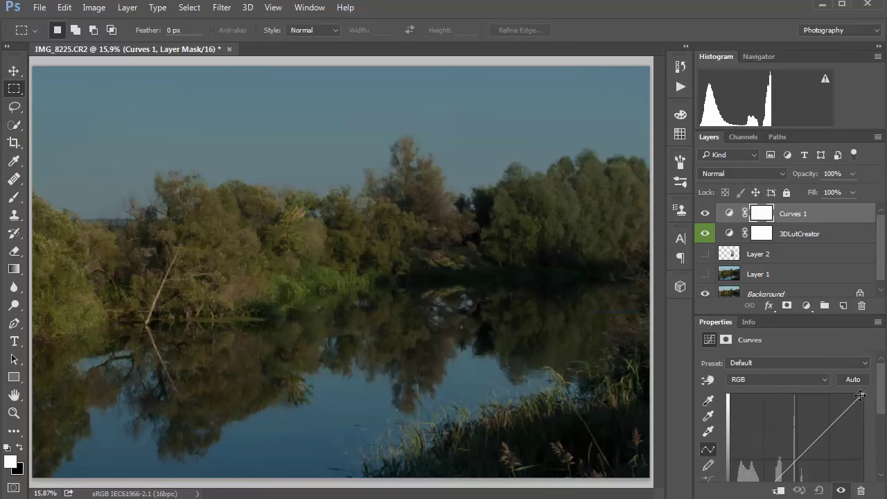
pyautogui.moveTo(859, 395); pyautogui.dragTo(820, 394)
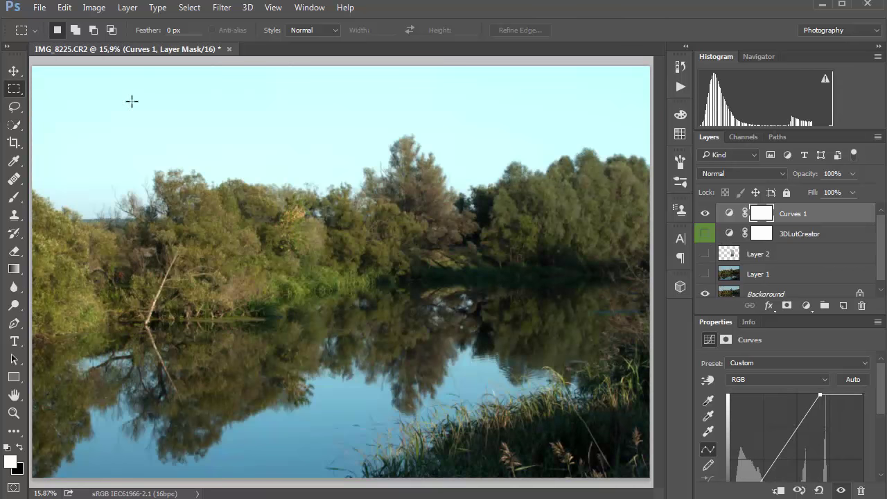
pyautogui.click(704, 234)
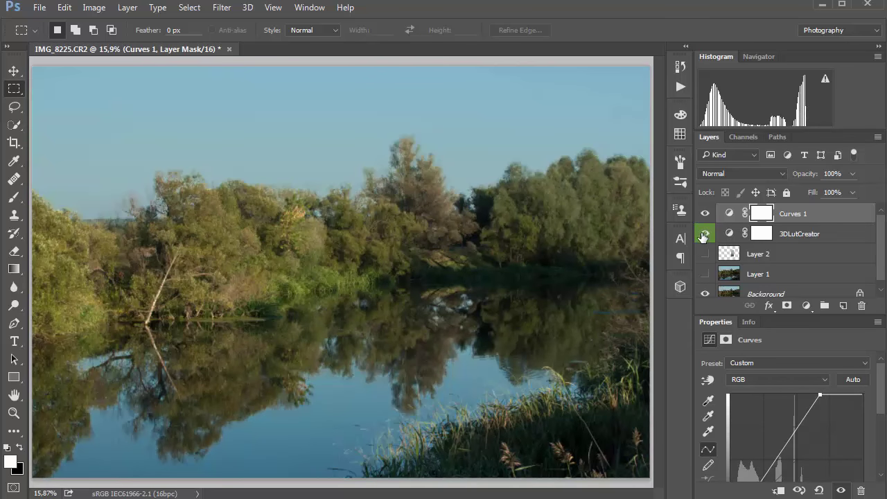